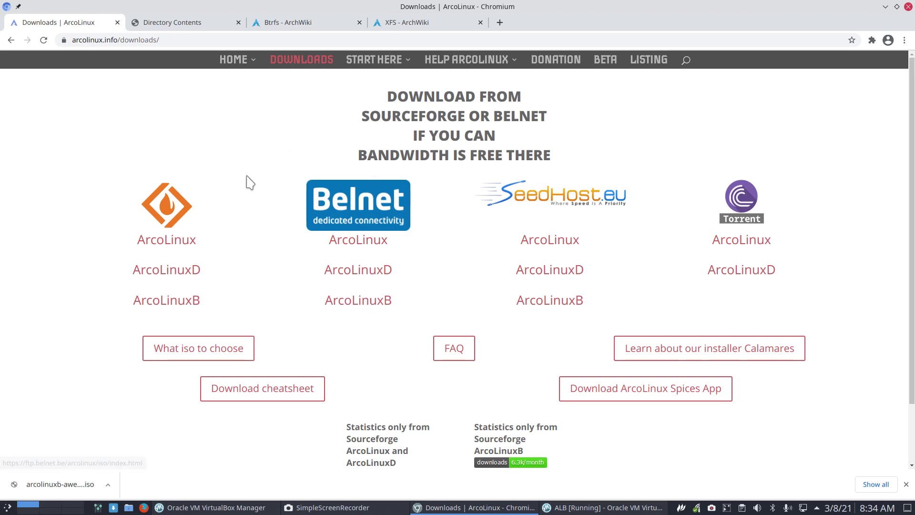
- Open the Belnet ArcoLinuxB ISO listing and trim its URL back to the /arcolinux/ directory
{"action": "left_click", "coordinate": [362, 306]}
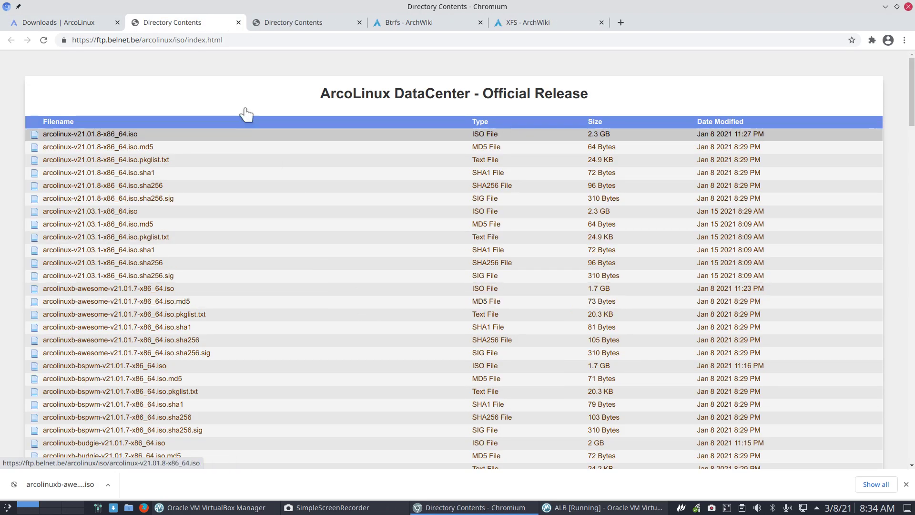
{"action": "left_click", "coordinate": [187, 41]}
{"action": "key", "text": "shift+End"}
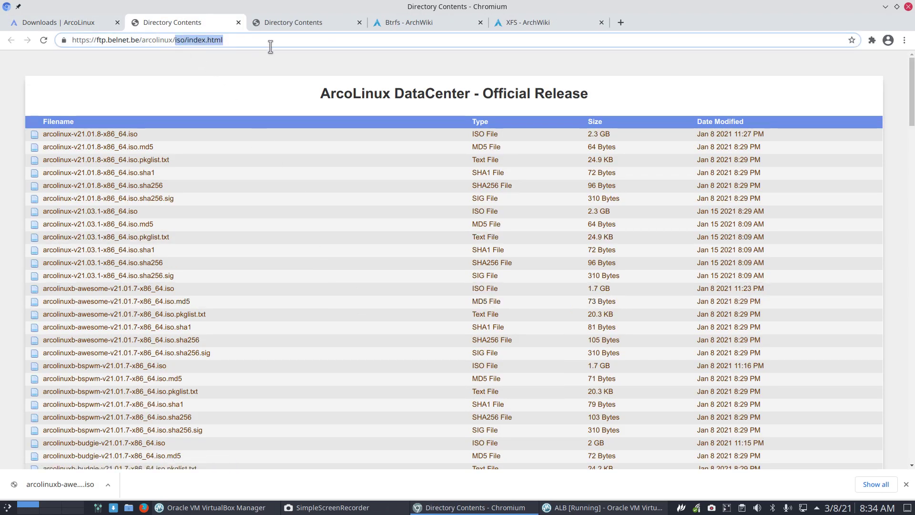
{"action": "key", "text": "BackSpace"}
{"action": "key", "text": "Return"}
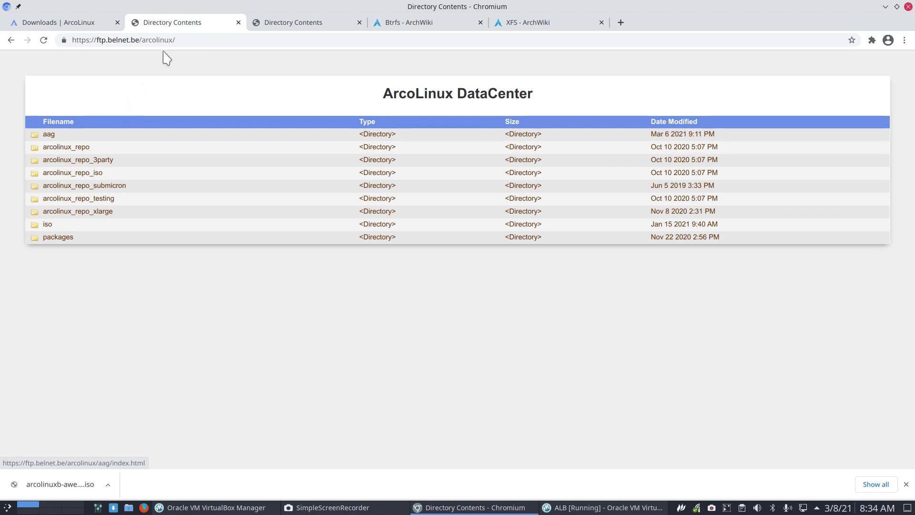
- Open the aag folder listing the v21.03.7 ArcoLinuxB ISOs and check today's date
{"action": "left_click", "coordinate": [177, 40]}
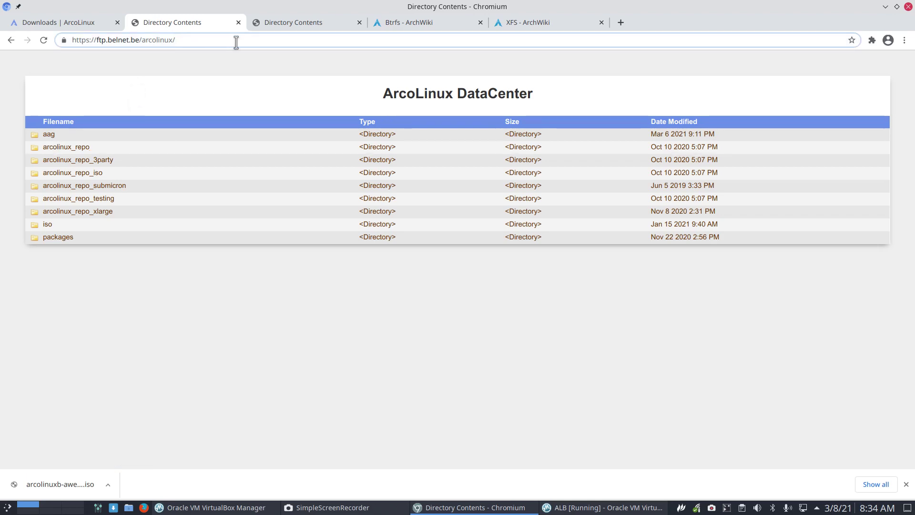
{"action": "left_click", "coordinate": [49, 134]}
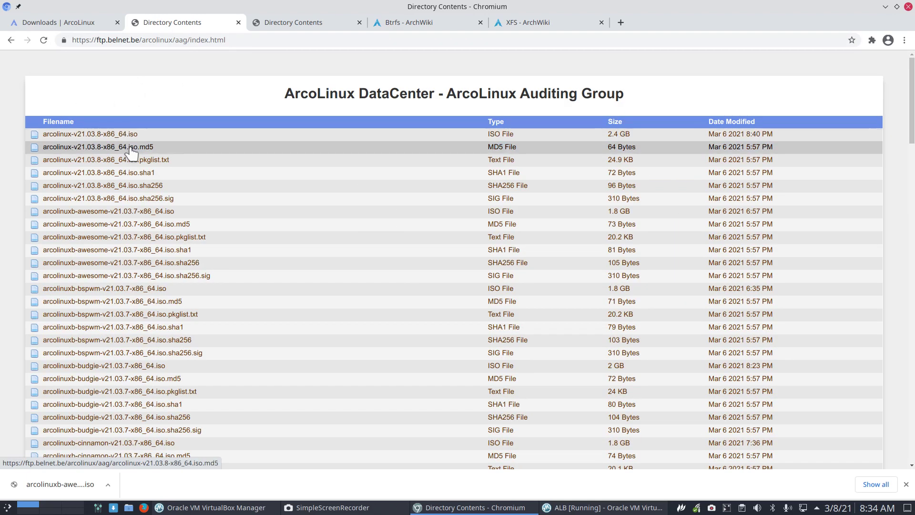
{"action": "scroll", "coordinate": [131, 152], "scroll_direction": "down", "scroll_amount": 5}
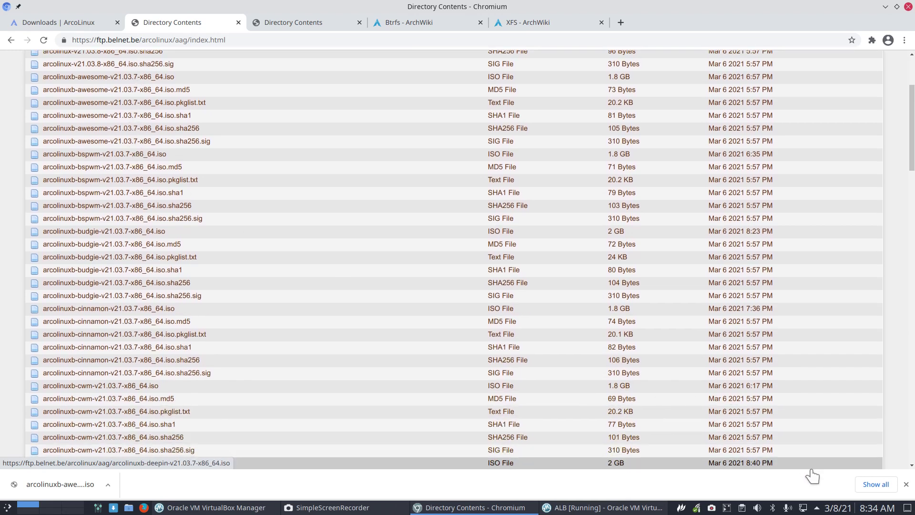
{"action": "left_click", "coordinate": [873, 508]}
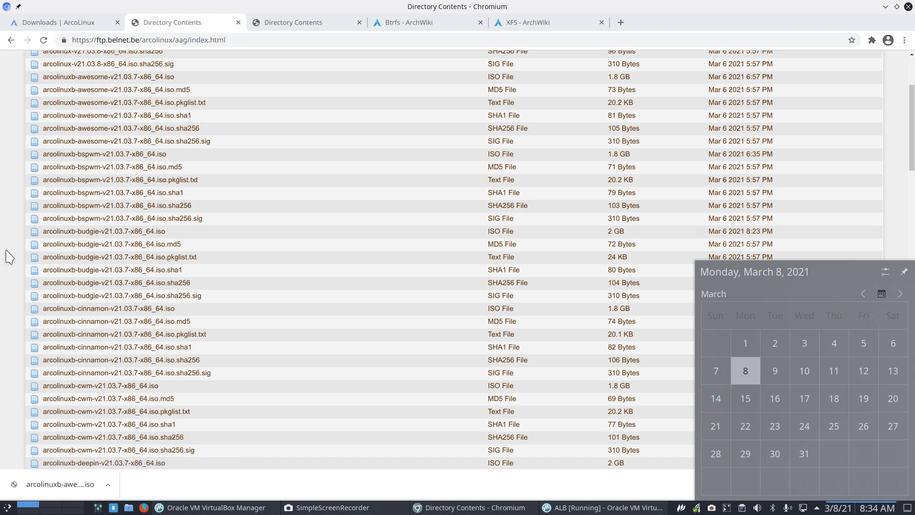
- Quit the ArcoLinux Welcome window and launch a terminal with Super+Enter
{"action": "scroll", "coordinate": [9, 258], "scroll_direction": "up", "scroll_amount": 3}
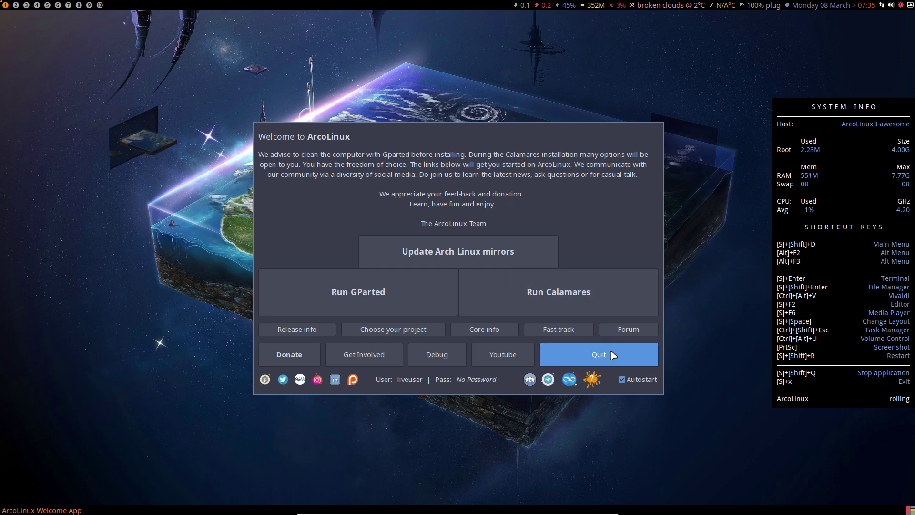
{"action": "left_click", "coordinate": [553, 354]}
{"action": "key", "text": "super+Return"}
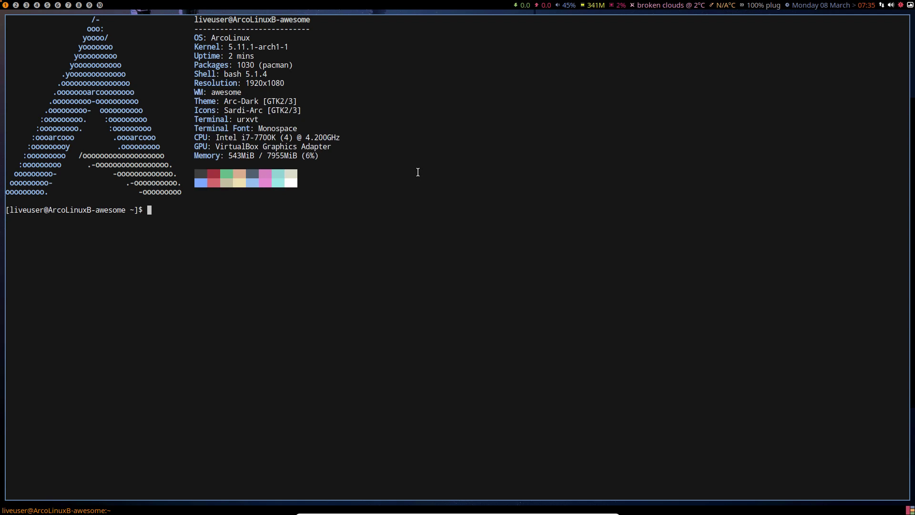
- Switch to the Belgian layout with setxkbmap be, then sync the package databases with sudo pacman -Sy
{"action": "triple_click", "coordinate": [206, 24]}
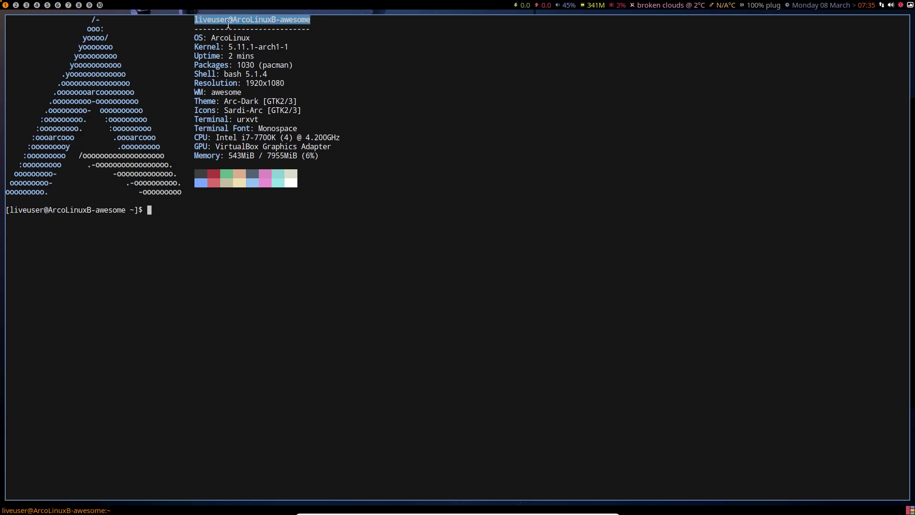
{"action": "type", "text": "setxkbmap be"}
{"action": "key", "text": "Return"}
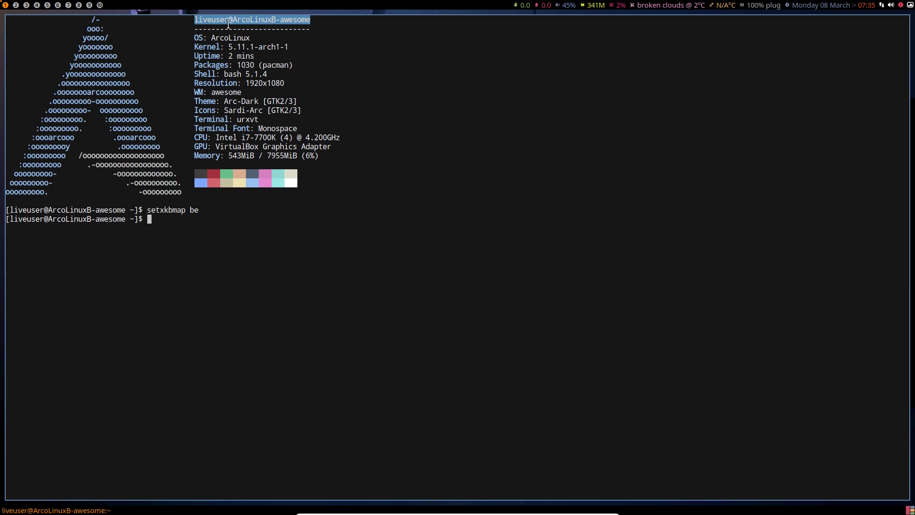
{"action": "type", "text": "azerty"}
{"action": "key", "text": "Return"}
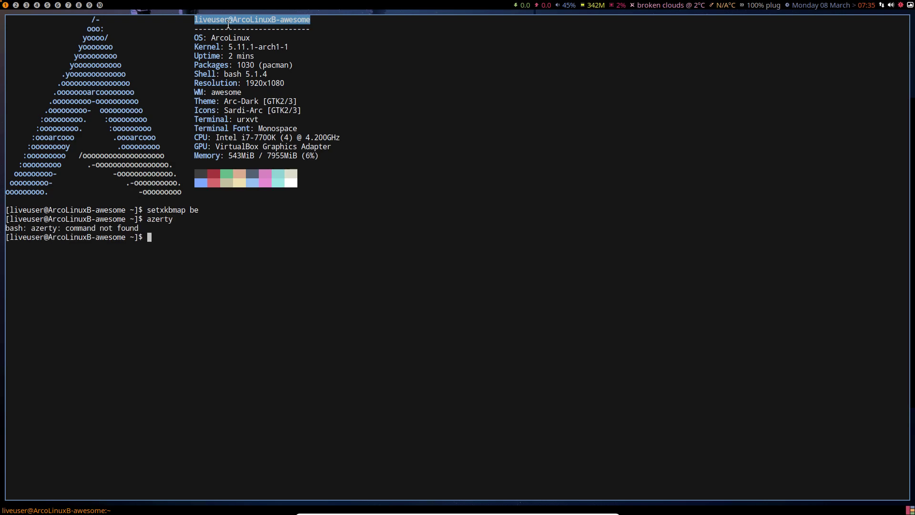
{"action": "type", "text": "sudo pacman -Sy"}
{"action": "key", "text": "Return"}
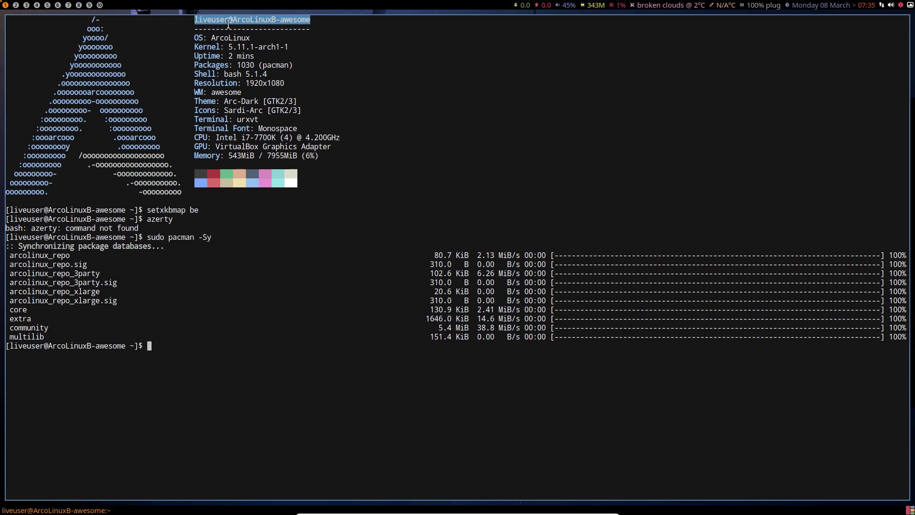
- Install arcolinux-calamares-tool-git 21.02-8 with sudo pacman -S, confirming the Y/n prompt
{"action": "type", "text": "sudo pacman -S arcolinux"}
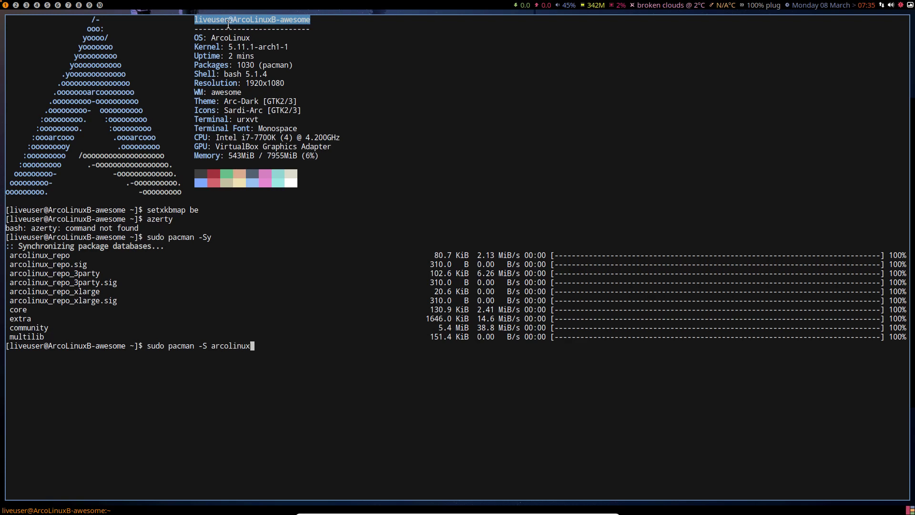
{"action": "type", "text": "-calamares-tool-git"}
{"action": "key", "text": "Return"}
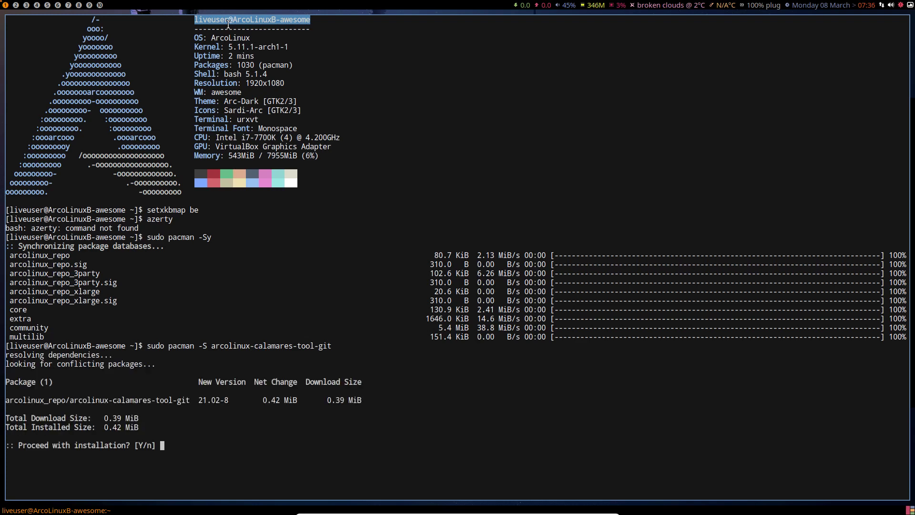
{"action": "key", "text": "Return"}
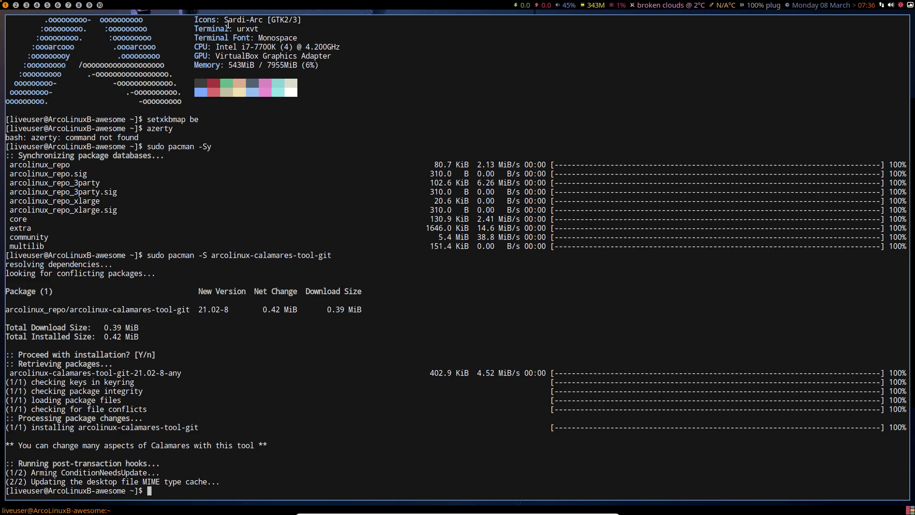
{"action": "type", "text": "sudo pacman -S kpmcore"}
- Upgrade kpmcore to 20.12.3-1 and dosfstools to 4.2-1, confirming each pacman prompt
{"action": "key", "text": "Return"}
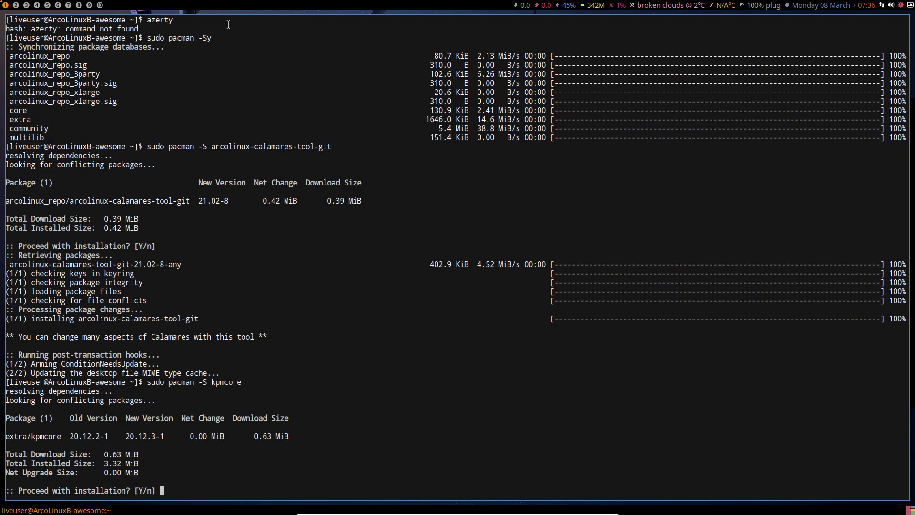
{"action": "key", "text": "Return"}
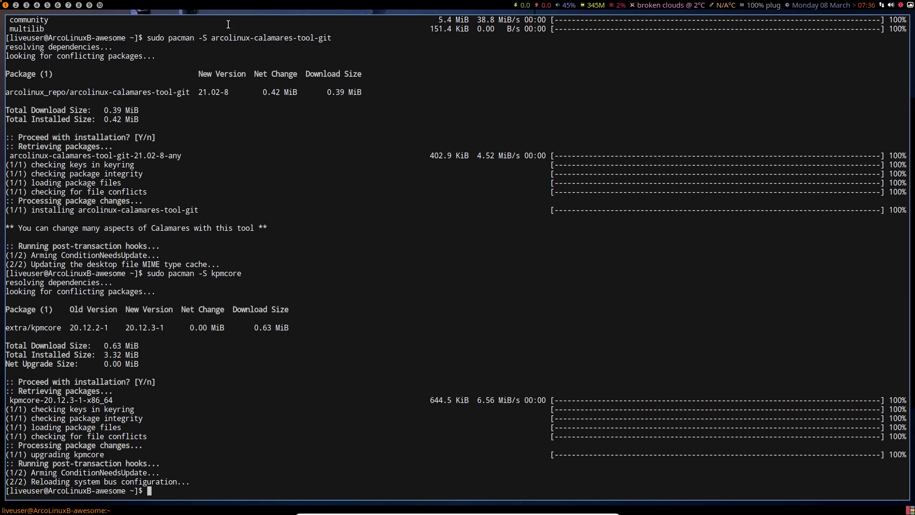
{"action": "type", "text": "sudo pacman -S dosfstools"}
{"action": "key", "text": "Return"}
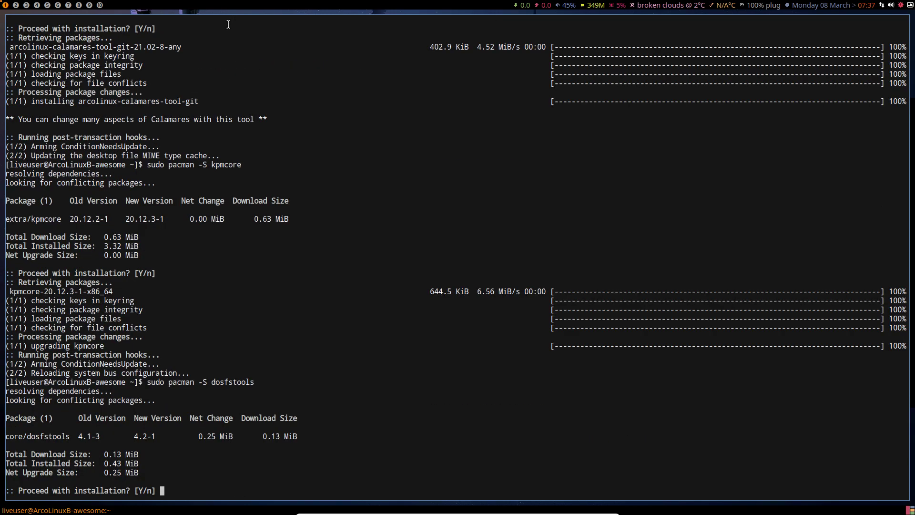
{"action": "key", "text": "Return"}
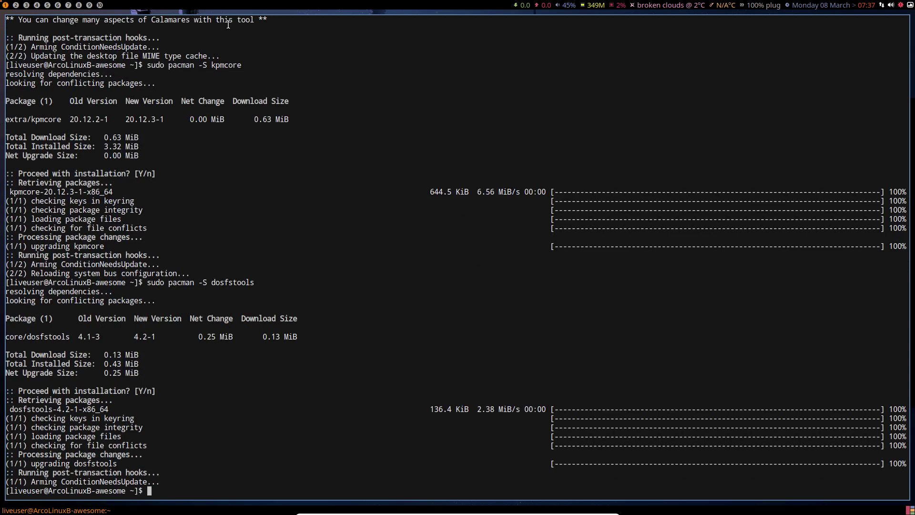
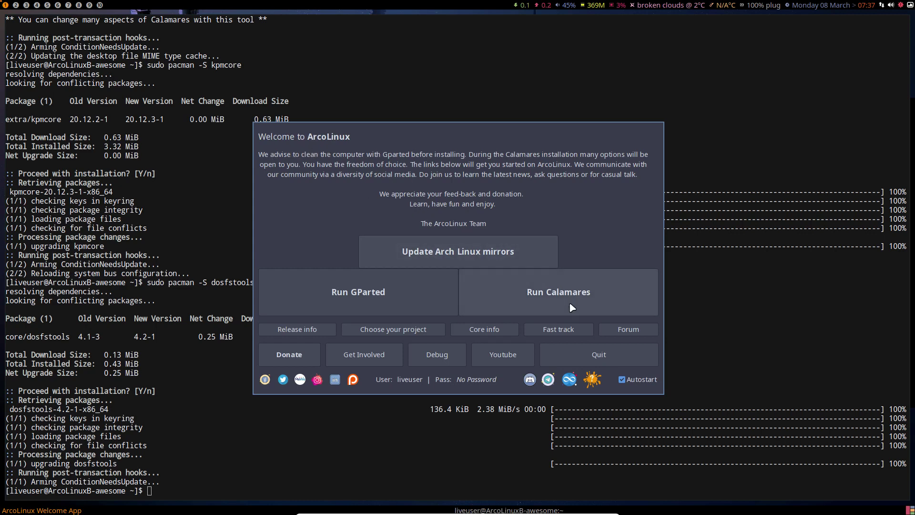
- Quit the ArcoLinux welcome window after installing kpmcore and dosfstools
{"action": "left_click", "coordinate": [601, 362]}
- Install arcolinux-welcome-app-git with sudo pacman -S, confirming the upgrade to 21.02-3
{"action": "type", "text": "sudo pacman -S arcolinux-welcome-app-git cx"}
{"action": "key", "text": "BackSpace"}
{"action": "key", "text": "BackSpace"}
{"action": "key", "text": "BackSpace"}
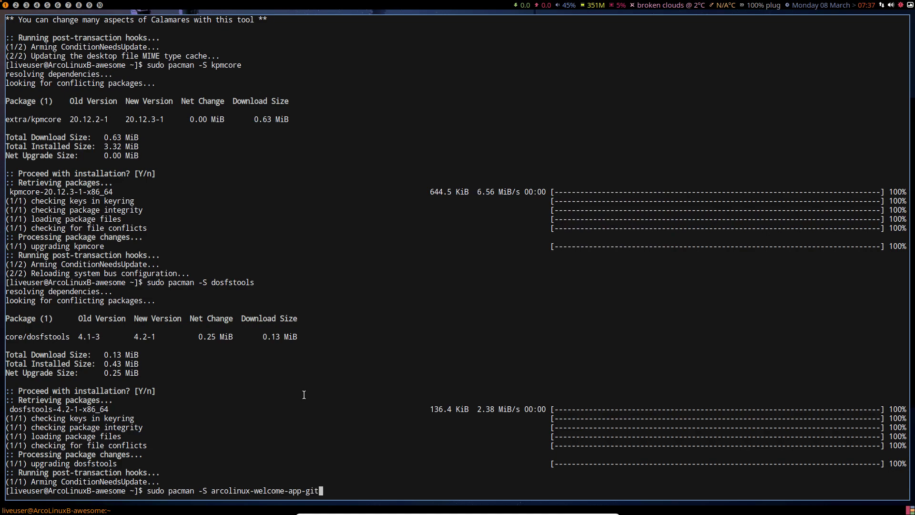
{"action": "key", "text": "Return"}
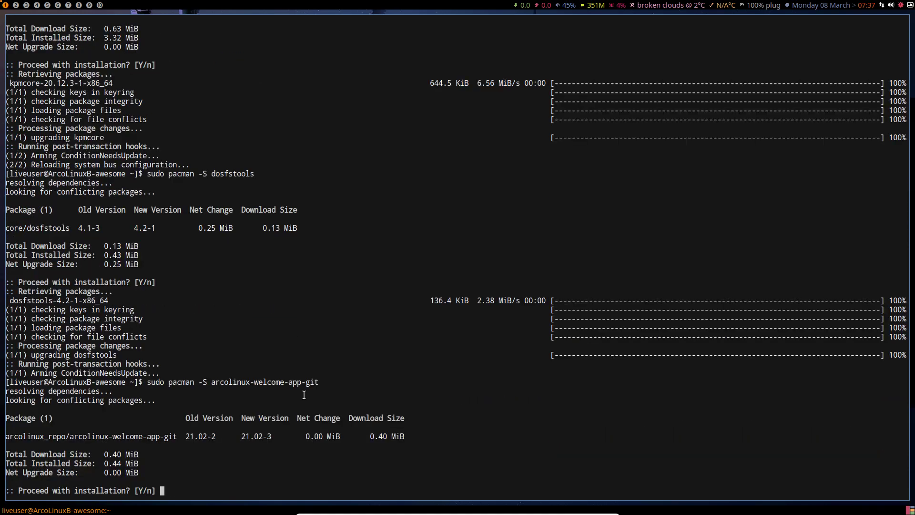
{"action": "key", "text": "Return"}
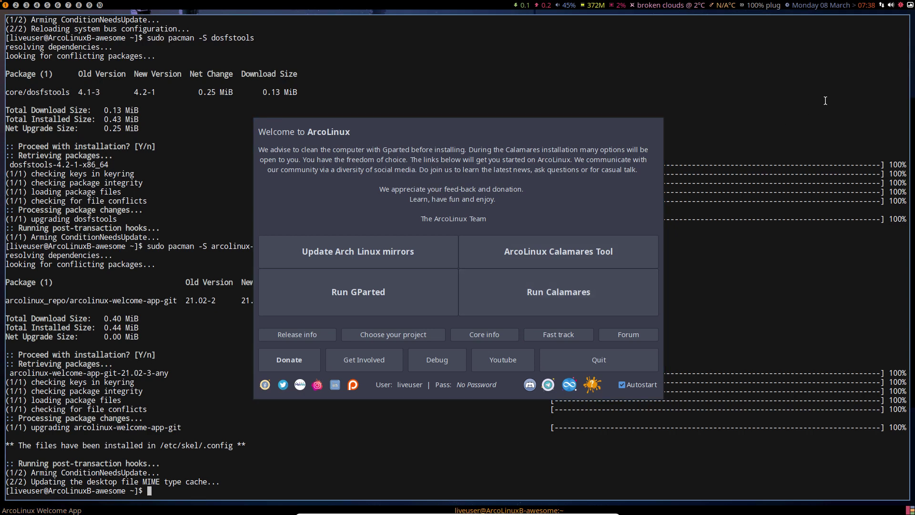
- Close the terminal, show the Calamares Tool's filesystem dropdown (btrfs), then switch to host Chromium
{"action": "key", "text": "super+shift+q"}
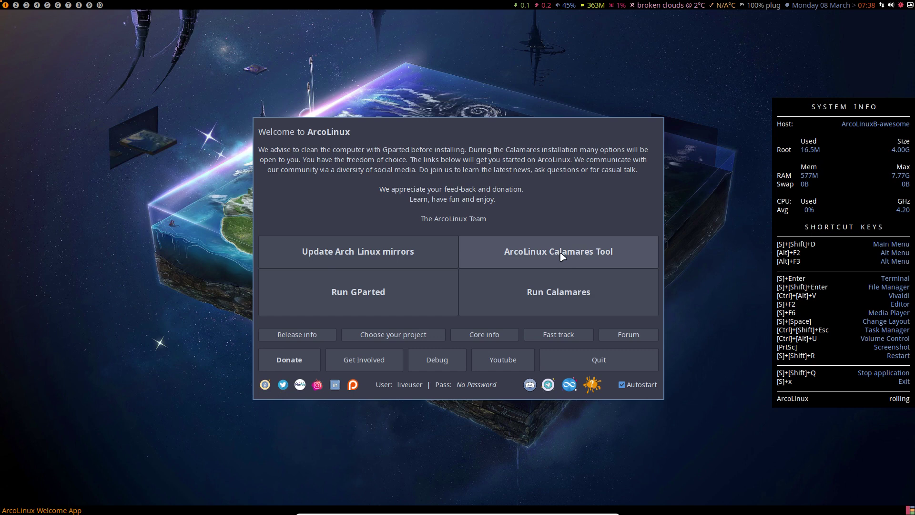
{"action": "left_click", "coordinate": [562, 257]}
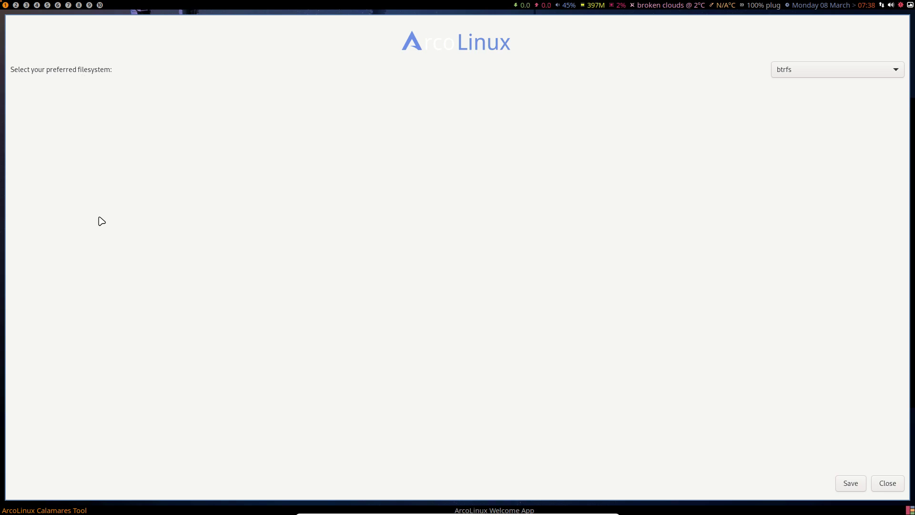
{"action": "left_click", "coordinate": [789, 70]}
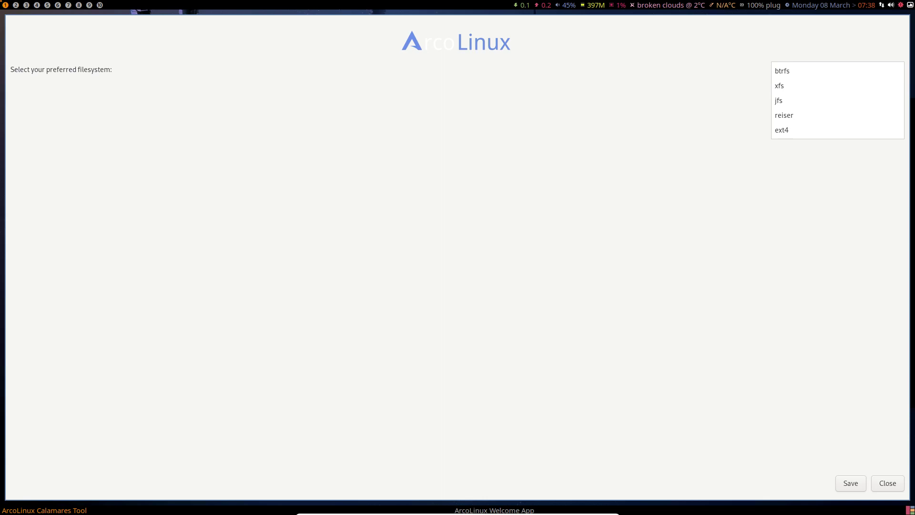
{"action": "key", "text": "alt+Tab"}
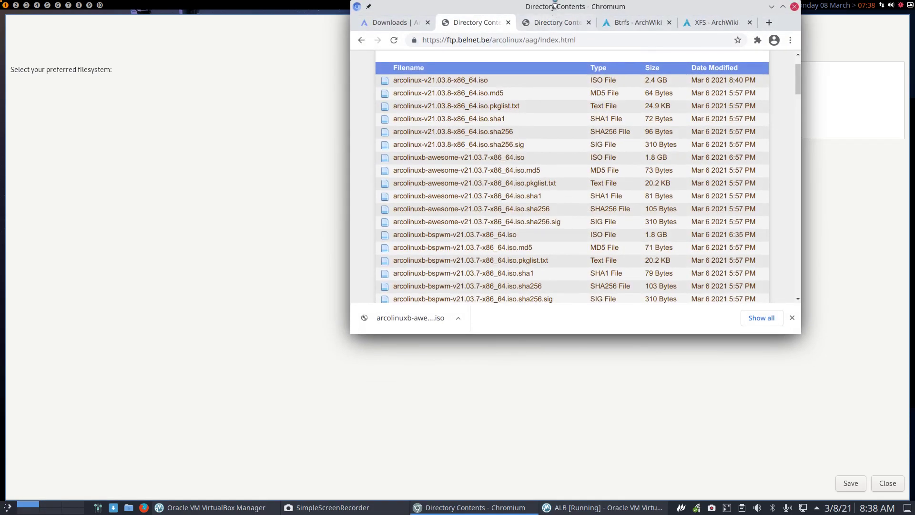
- Maximize Chromium, read the Btrfs and XFS ArchWiki tabs, and open a new tab
{"action": "double_click", "coordinate": [556, 7]}
{"action": "left_click", "coordinate": [300, 24]}
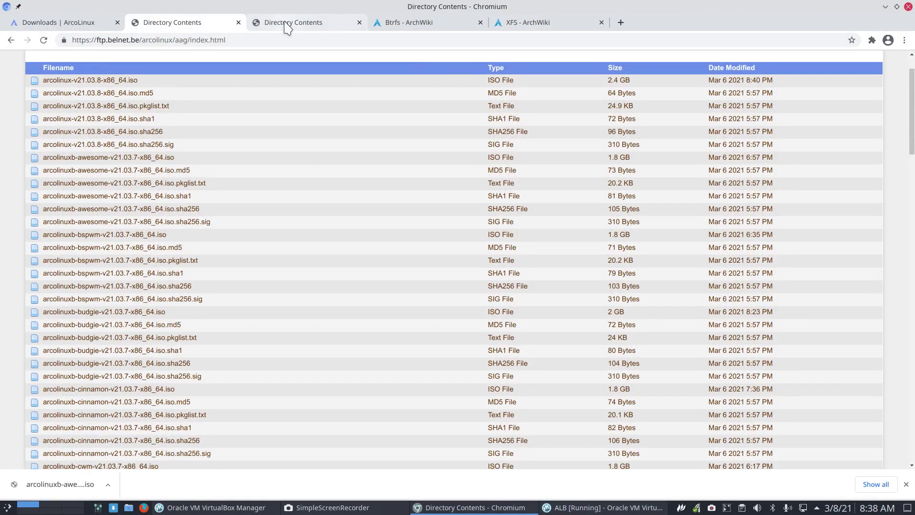
{"action": "left_click", "coordinate": [392, 21]}
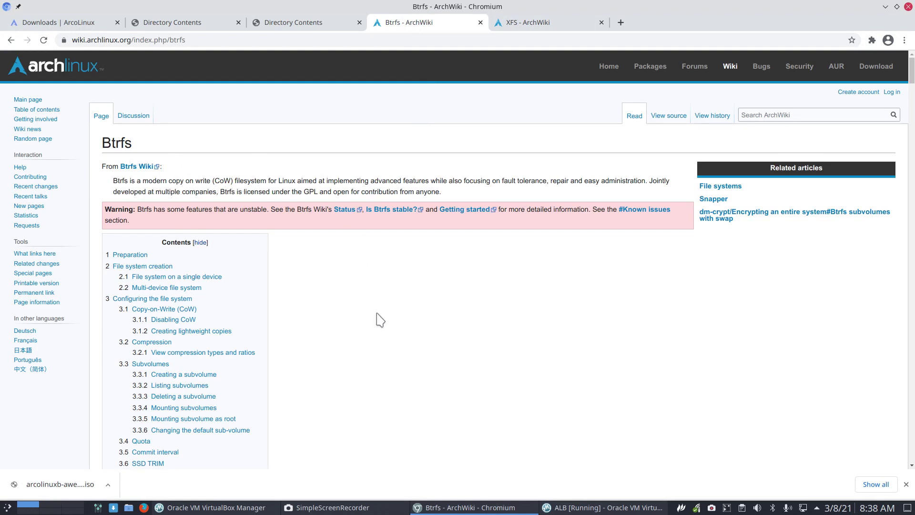
{"action": "scroll", "coordinate": [380, 316], "scroll_direction": "down", "scroll_amount": 5}
{"action": "scroll", "coordinate": [385, 309], "scroll_direction": "down", "scroll_amount": 20}
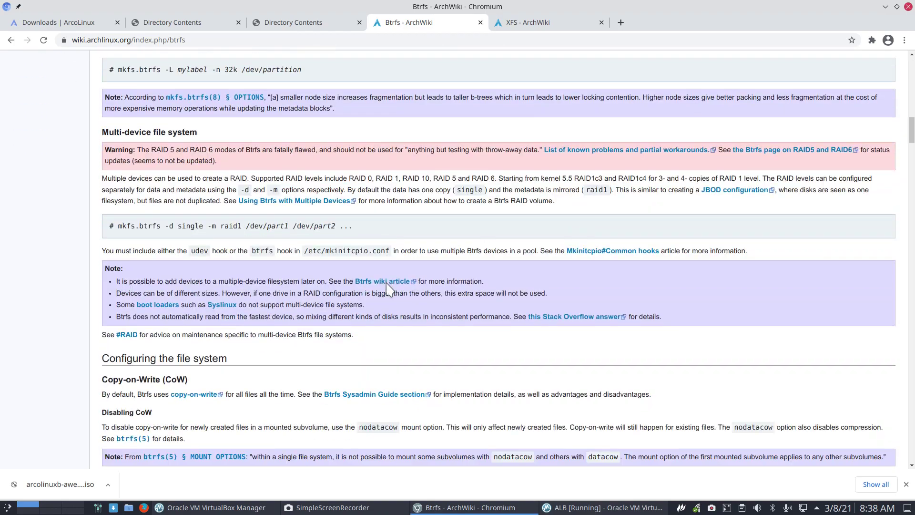
{"action": "scroll", "coordinate": [388, 290], "scroll_direction": "down", "scroll_amount": 9}
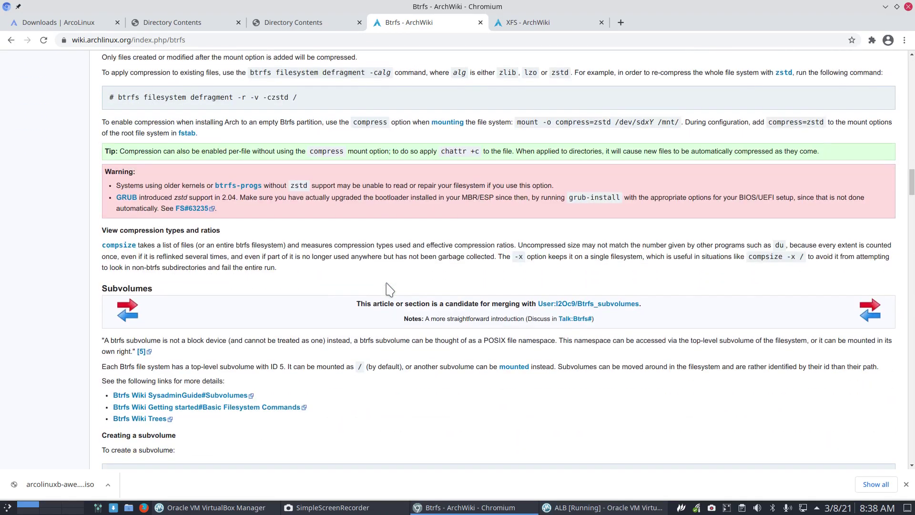
{"action": "scroll", "coordinate": [387, 290], "scroll_direction": "down", "scroll_amount": 4}
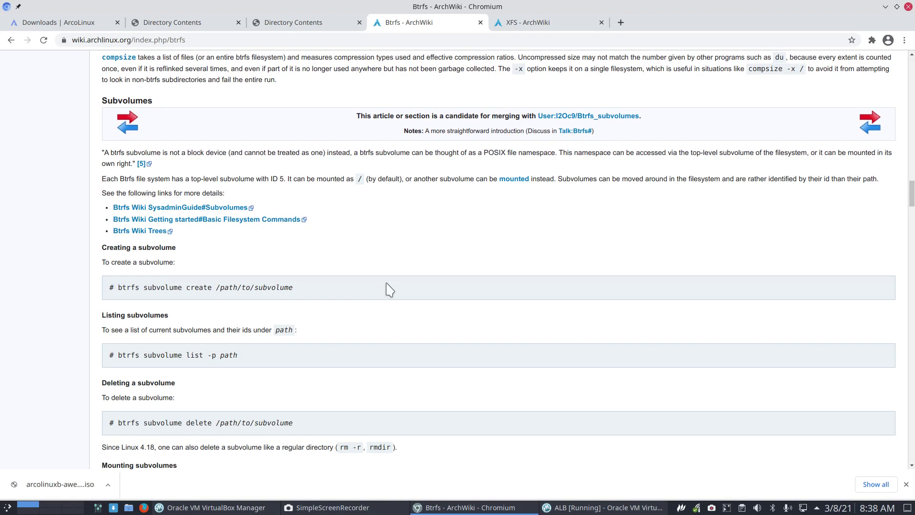
{"action": "left_click", "coordinate": [539, 24]}
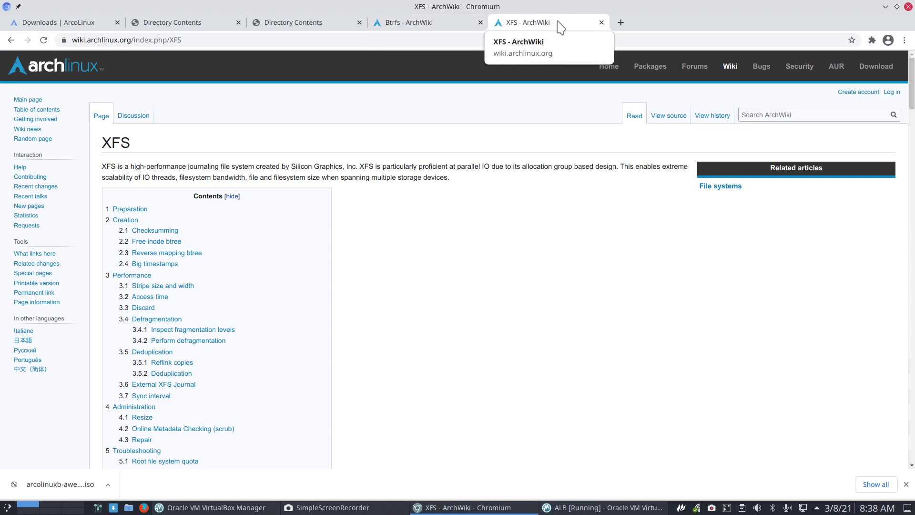
{"action": "left_click", "coordinate": [619, 23]}
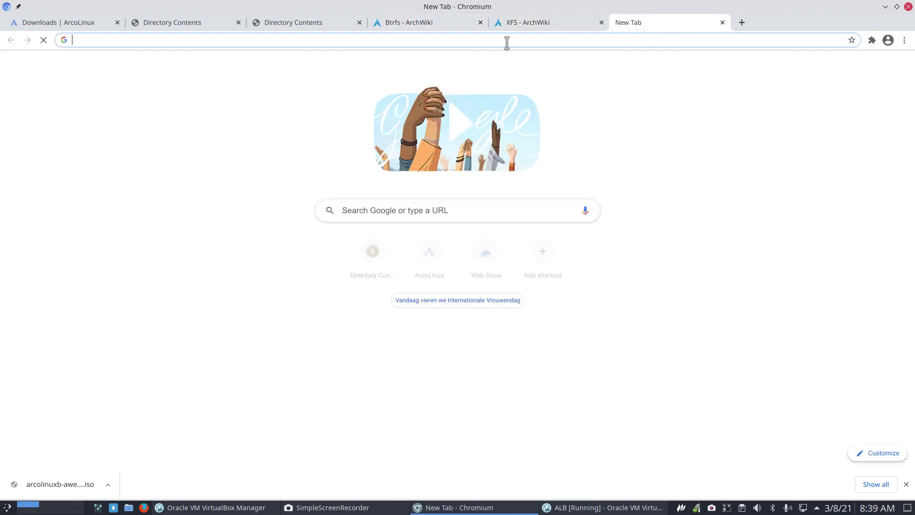
- Search Google for 'slideshare btrfs'
{"action": "type", "text": "slied"}
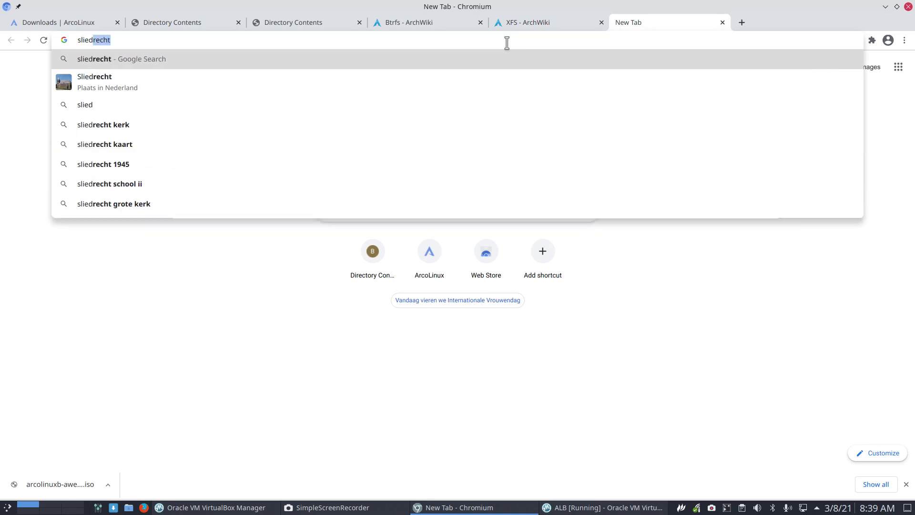
{"action": "key", "text": "BackSpace"}
{"action": "key", "text": "BackSpace"}
{"action": "type", "text": "d"}
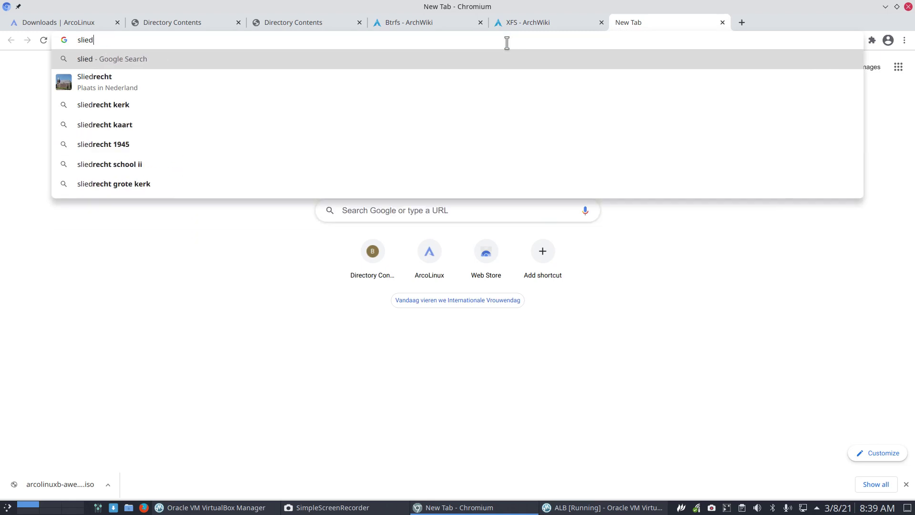
{"action": "key", "text": "BackSpace"}
{"action": "key", "text": "BackSpace"}
{"action": "type", "text": "deshare "}
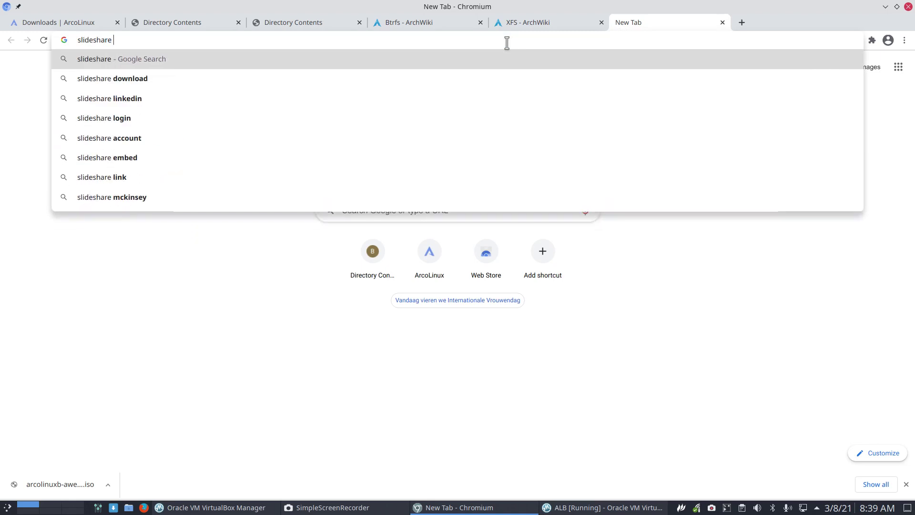
{"action": "type", "text": "btrfs"}
{"action": "key", "text": "Return"}
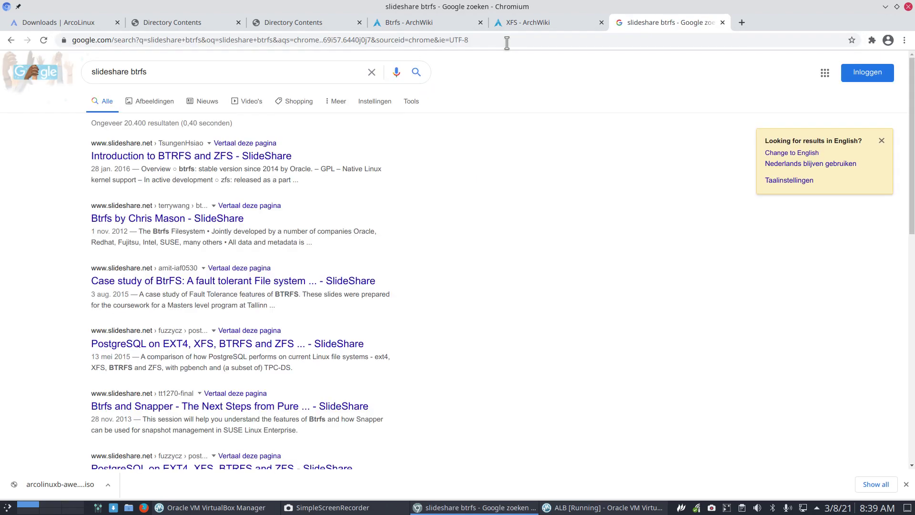
- View the Introduction to BTRFS and ZFS slides, then return to the results
{"action": "left_click", "coordinate": [229, 157]}
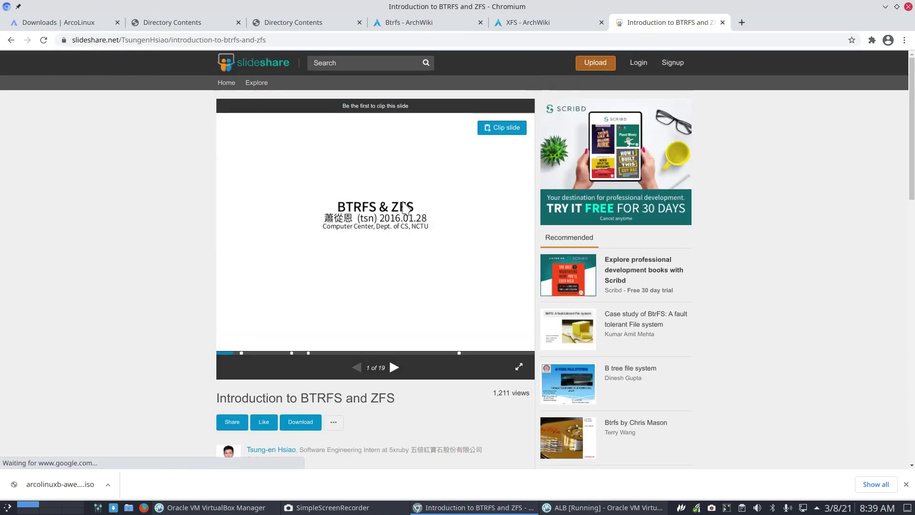
{"action": "scroll", "coordinate": [408, 333], "scroll_direction": "down", "scroll_amount": 2}
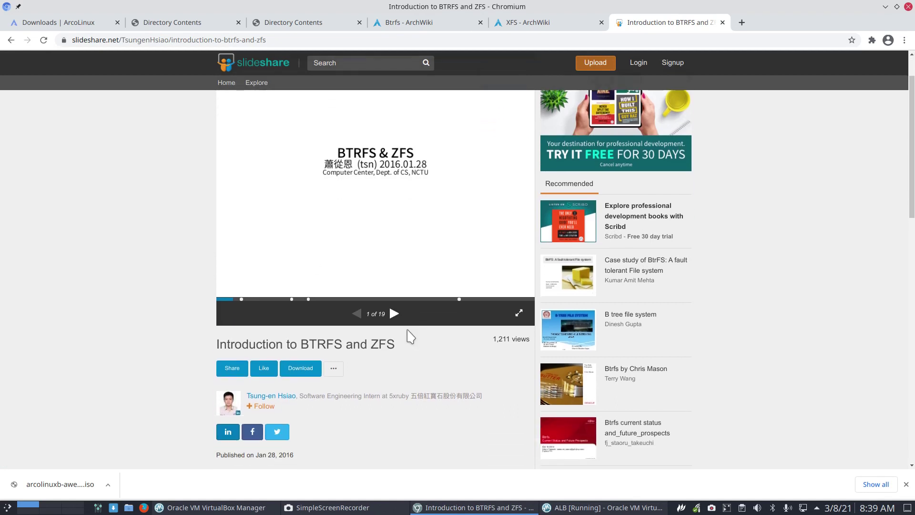
{"action": "scroll", "coordinate": [444, 292], "scroll_direction": "up", "scroll_amount": 1}
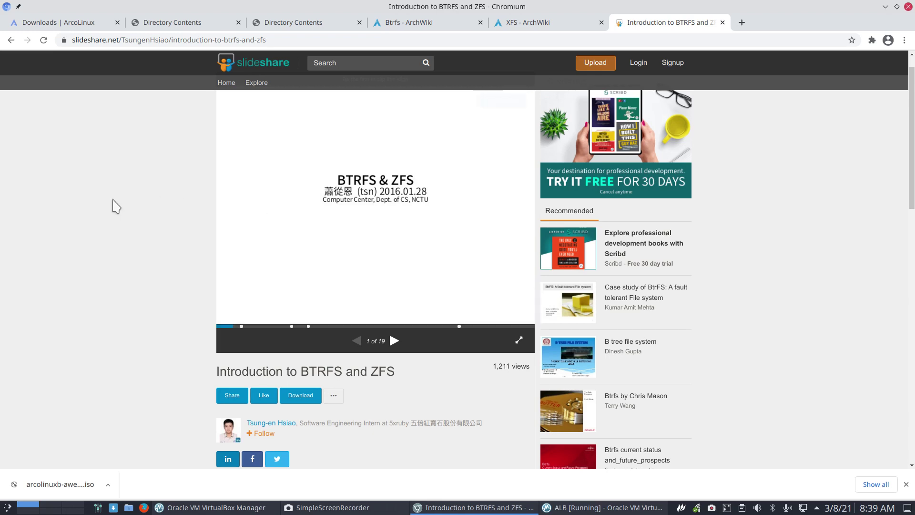
{"action": "left_click", "coordinate": [12, 41]}
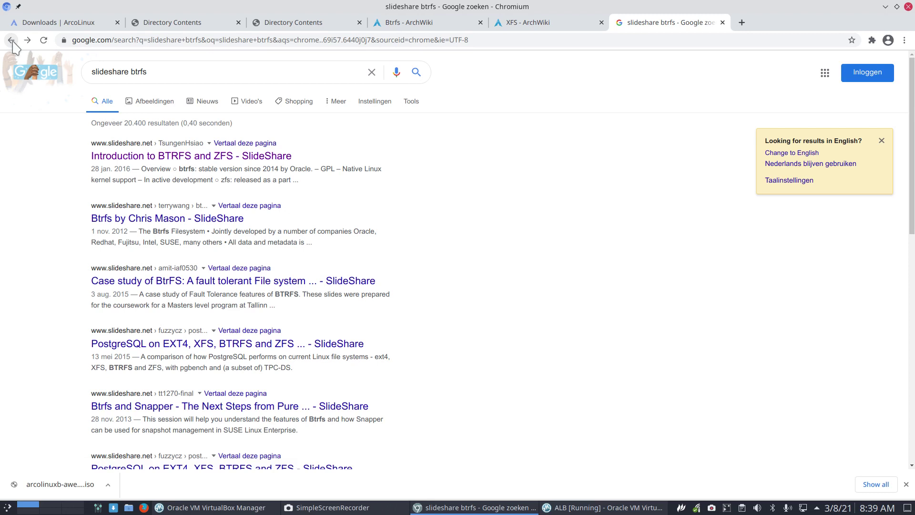
- Scroll through more slideshare btrfs results, then return to the ArcoLinux virtual machine
{"action": "scroll", "coordinate": [45, 208], "scroll_direction": "down", "scroll_amount": 3}
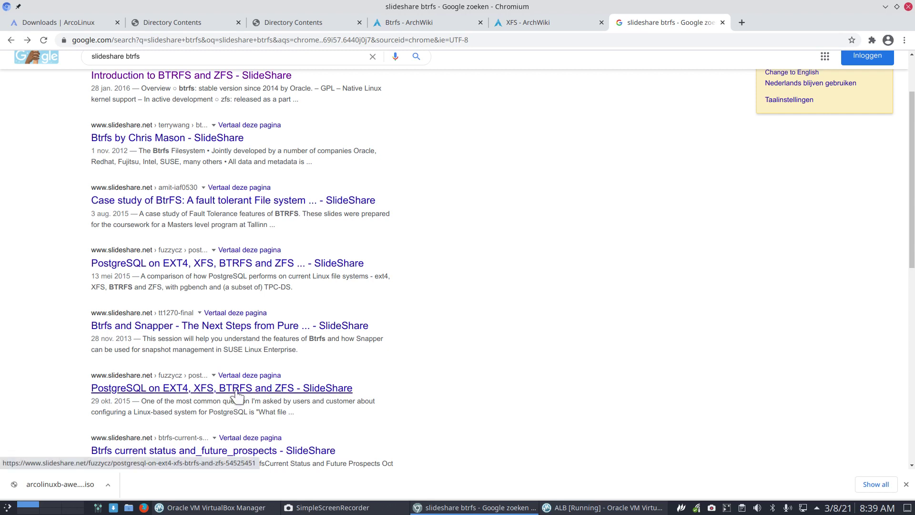
{"action": "left_click_drag", "start_coordinate": [570, 8], "coordinate": [571, 8]}
{"action": "key", "text": "alt+Tab"}
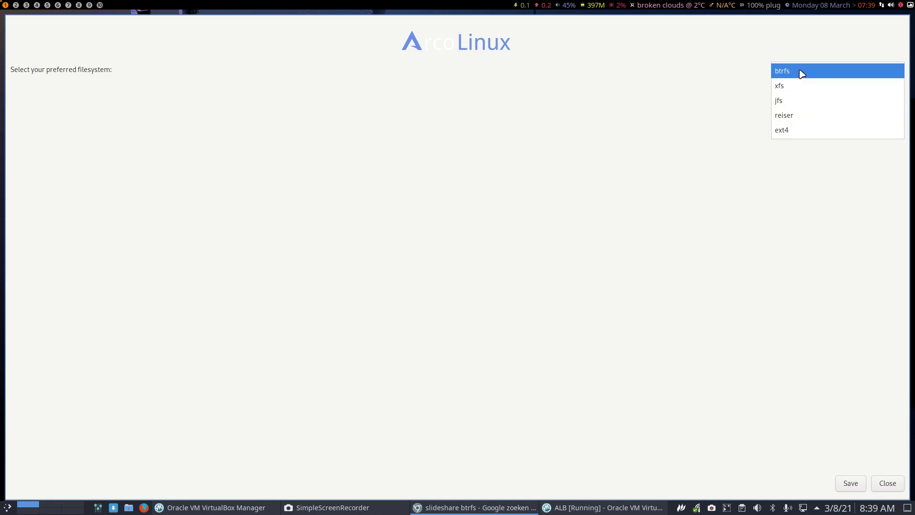
- Select btrfs in the filesystem dropdown and Save/Close the Calamares Tool
{"action": "left_click", "coordinate": [780, 72]}
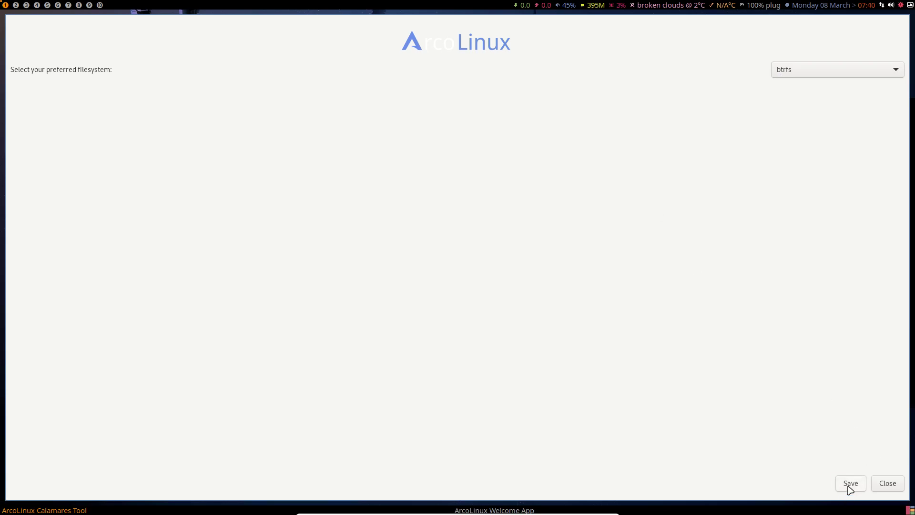
{"action": "left_click", "coordinate": [887, 486]}
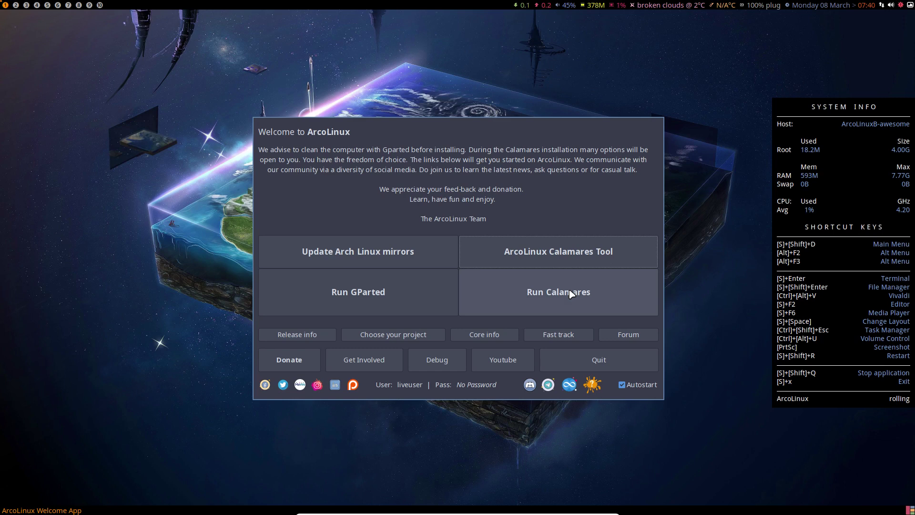
- Launch the Calamares installer and glance at its About information
{"action": "left_click", "coordinate": [572, 294]}
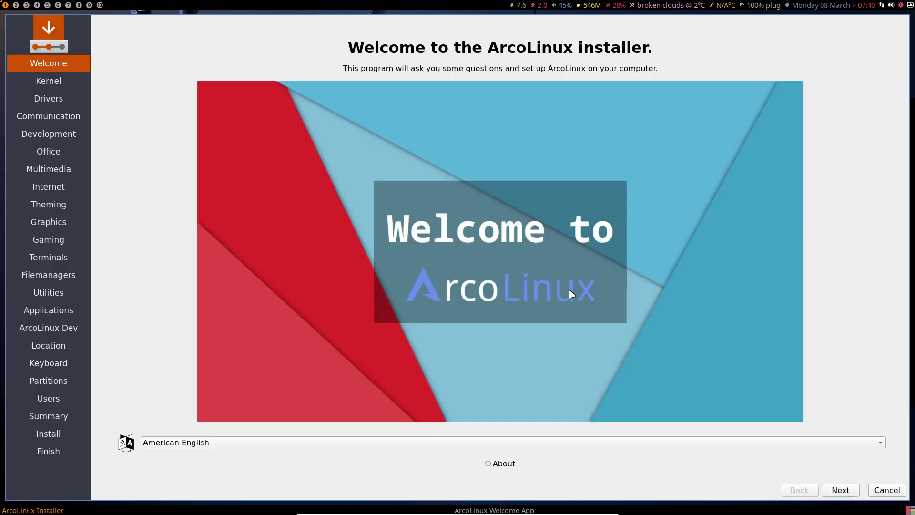
{"action": "left_click", "coordinate": [509, 464]}
{"action": "left_click", "coordinate": [219, 171]}
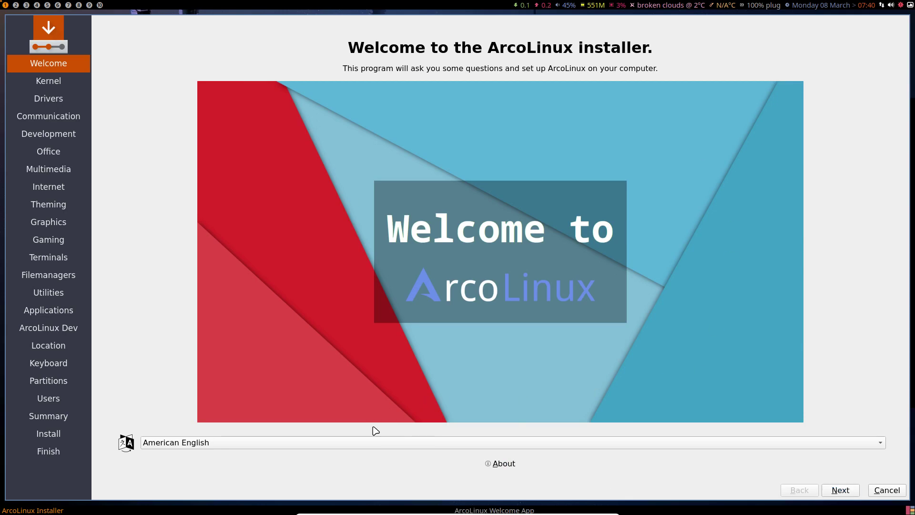
- Keep American English as the installer language and continue to the Kernel page
{"action": "left_click", "coordinate": [345, 447]}
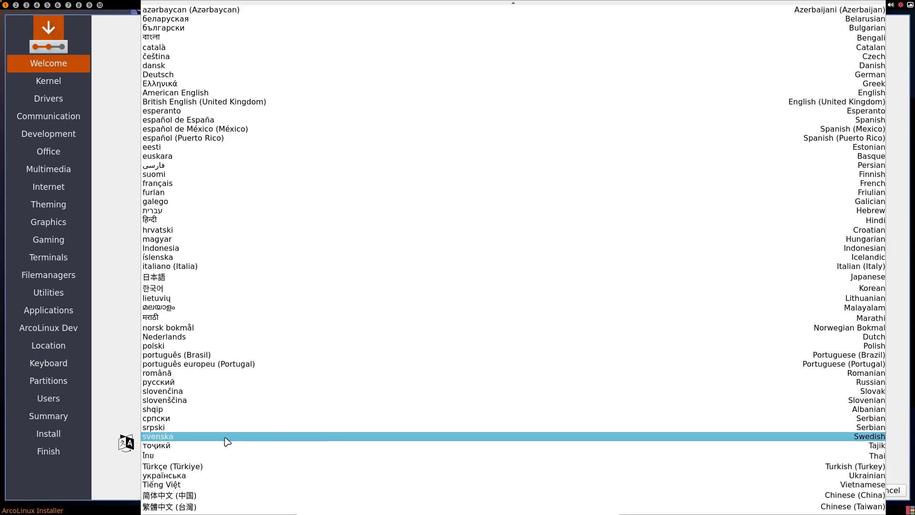
{"action": "left_click", "coordinate": [117, 453]}
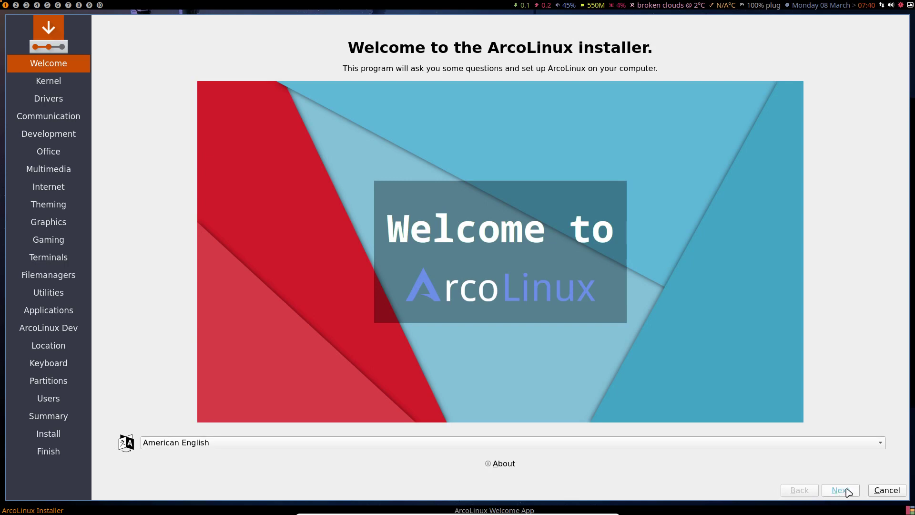
{"action": "left_click", "coordinate": [847, 491]}
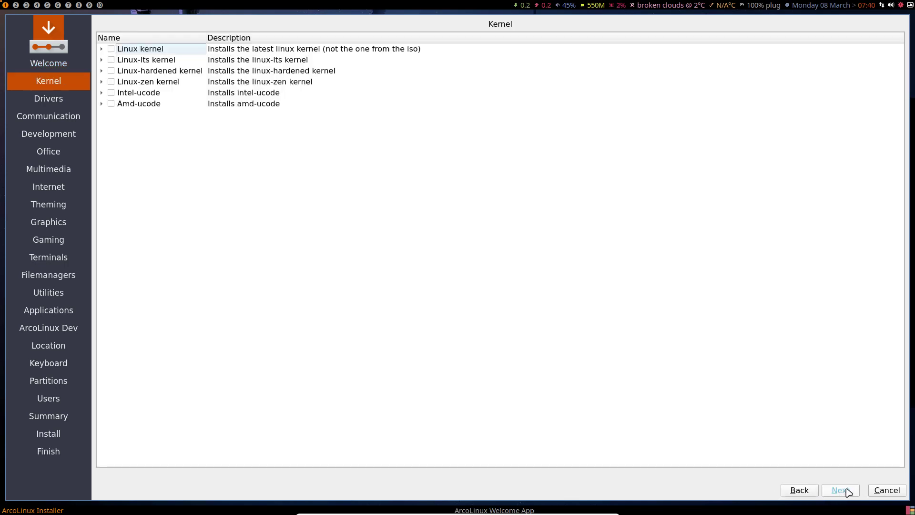
- Advance to the Drivers page, step back to Kernel, and return to Drivers
{"action": "left_click", "coordinate": [847, 491]}
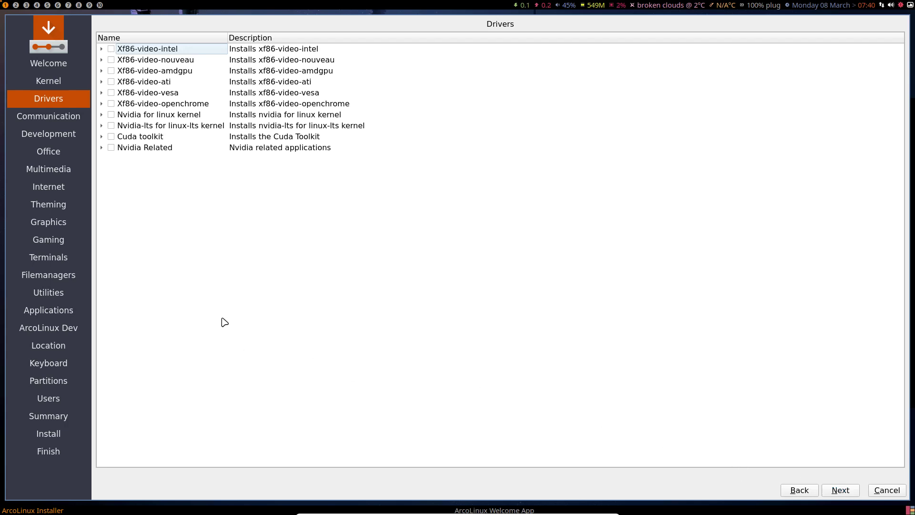
{"action": "left_click", "coordinate": [808, 492]}
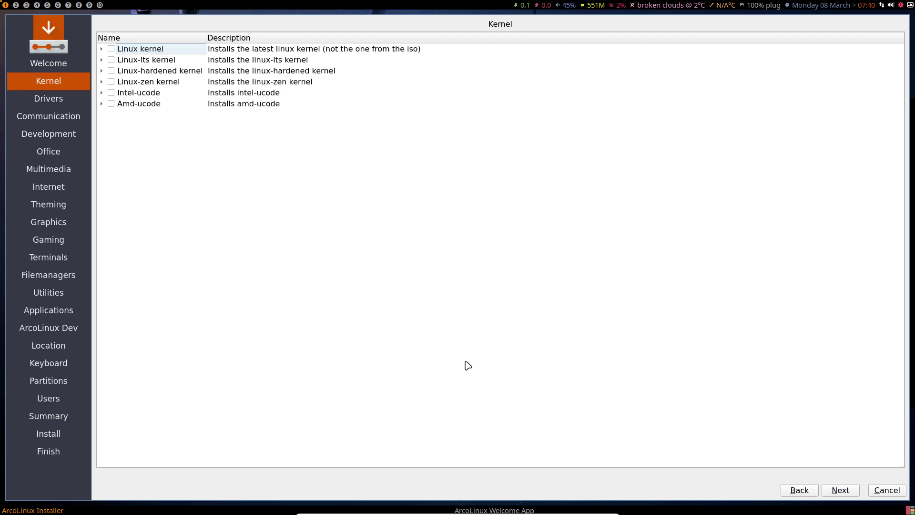
{"action": "left_click", "coordinate": [849, 494]}
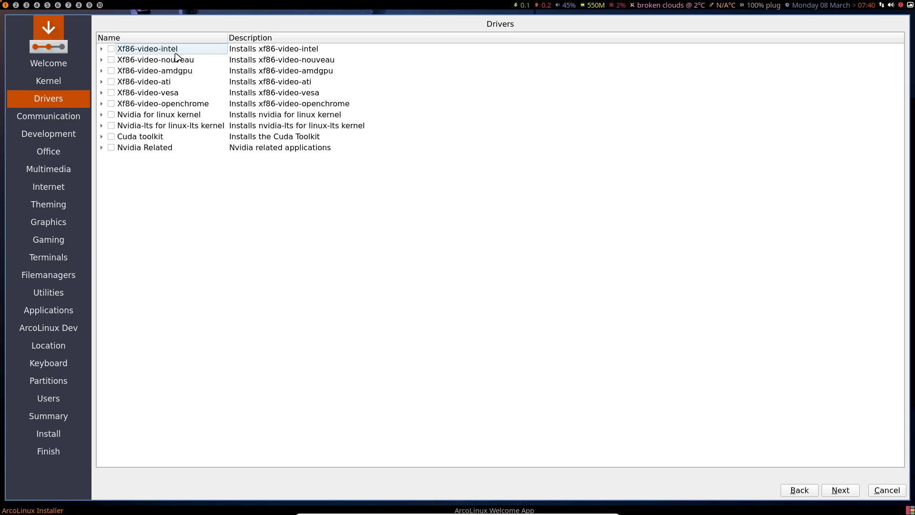
- Leave xf86-video-nouveau and xf86-video-ati unticked and proceed to Communication
{"action": "left_click", "coordinate": [111, 61]}
{"action": "left_click", "coordinate": [112, 82]}
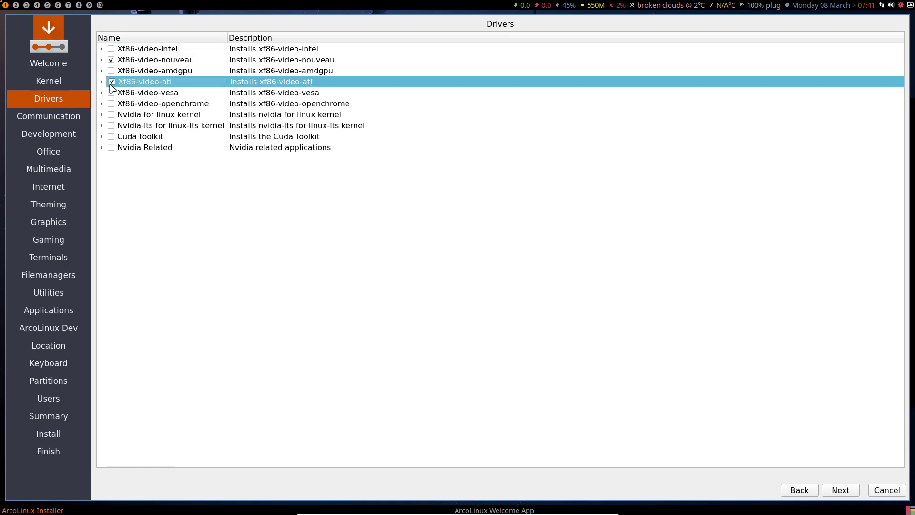
{"action": "left_click", "coordinate": [111, 60]}
{"action": "left_click", "coordinate": [112, 82]}
{"action": "left_click", "coordinate": [843, 493]}
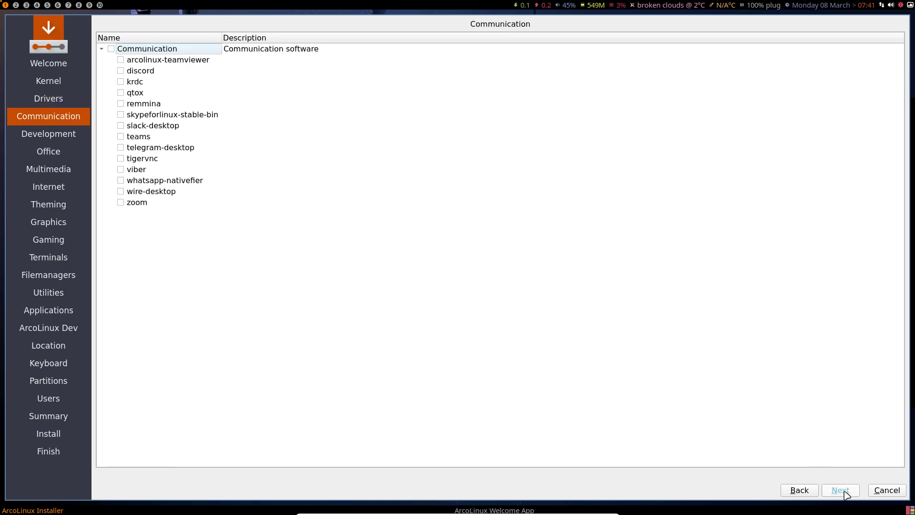
- Skip through all the software package pages without selecting anything
{"action": "left_click", "coordinate": [840, 490]}
{"action": "left_click", "coordinate": [841, 491]}
{"action": "left_click", "coordinate": [841, 491]}
{"action": "left_click", "coordinate": [841, 491]}
{"action": "left_click", "coordinate": [841, 491]}
{"action": "left_click", "coordinate": [842, 491]}
{"action": "left_click", "coordinate": [842, 491]}
{"action": "left_click", "coordinate": [841, 491]}
{"action": "left_click", "coordinate": [842, 491]}
{"action": "left_click", "coordinate": [842, 491]}
{"action": "left_click", "coordinate": [842, 491]}
{"action": "left_click", "coordinate": [841, 491]}
{"action": "left_click", "coordinate": [842, 491]}
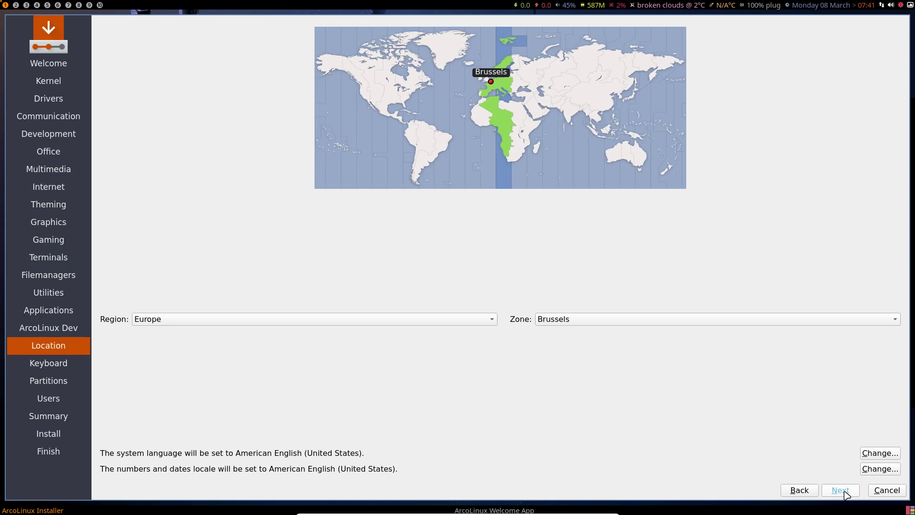
- Keep Europe/Brussels location, choose the Belgian keyboard layout, and continue to Partitions
{"action": "left_click", "coordinate": [843, 492]}
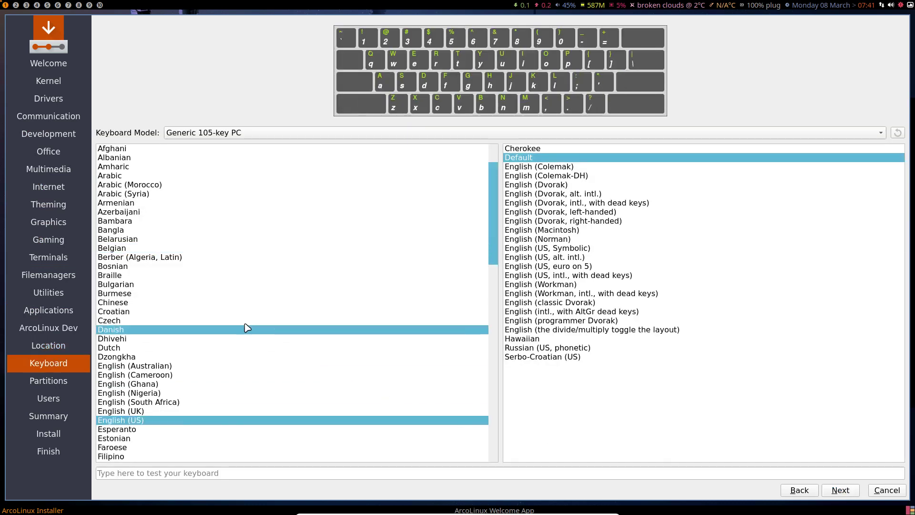
{"action": "left_click", "coordinate": [164, 247]}
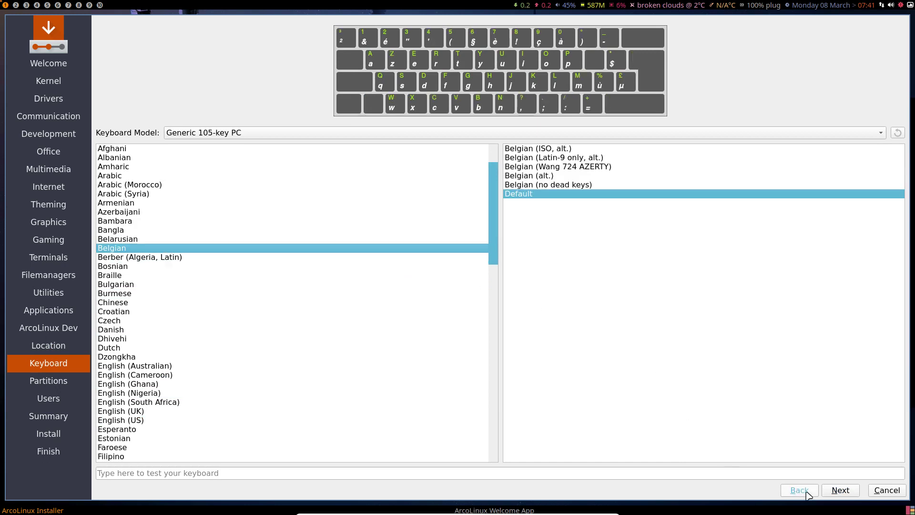
{"action": "left_click", "coordinate": [837, 494]}
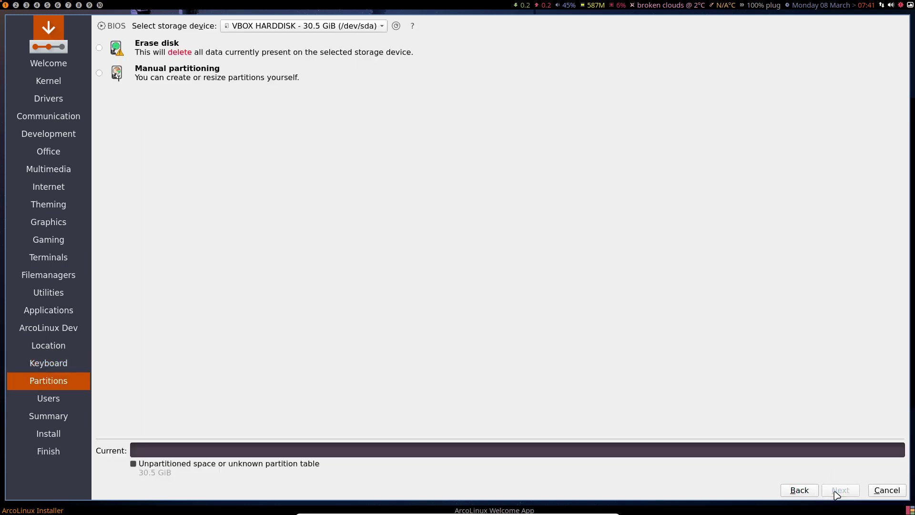
- Choose Erase disk with No Swap, turning system encryption on and back off
{"action": "left_click", "coordinate": [170, 54]}
{"action": "left_click", "coordinate": [193, 74]}
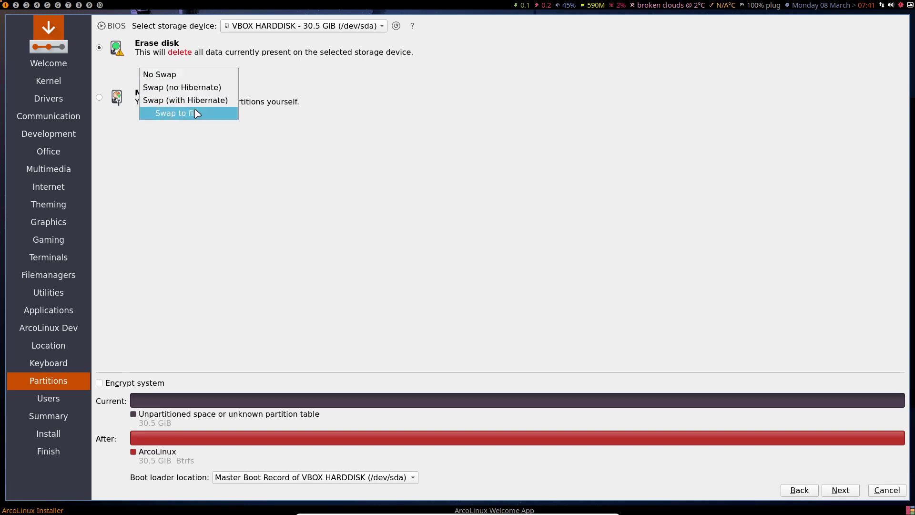
{"action": "left_click", "coordinate": [206, 179]}
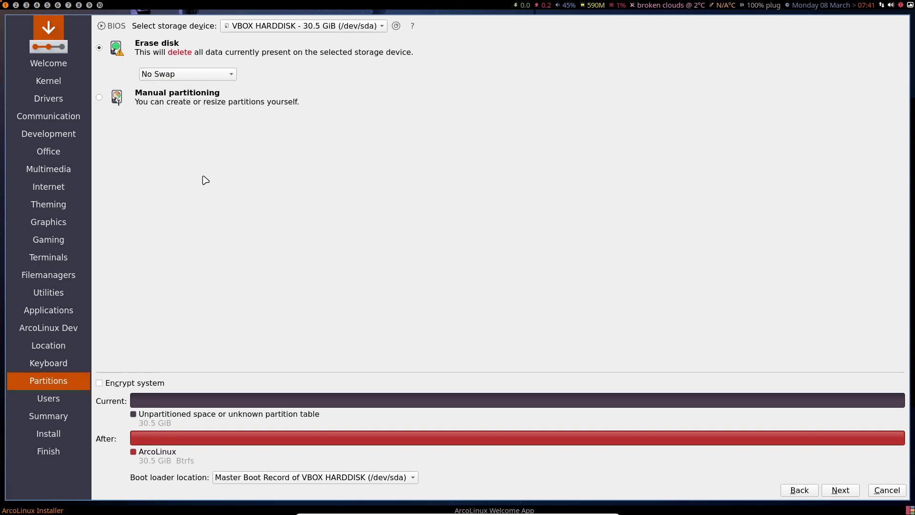
{"action": "left_click", "coordinate": [135, 386]}
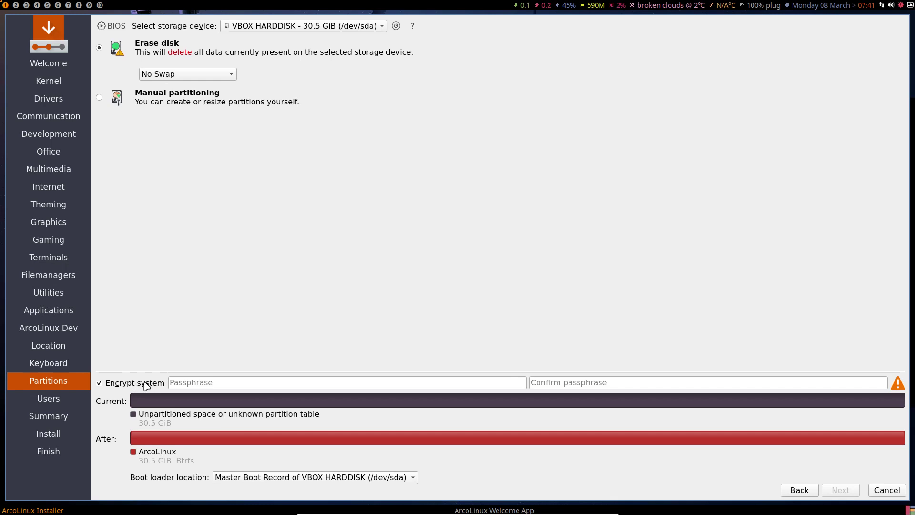
{"action": "left_click", "coordinate": [146, 385]}
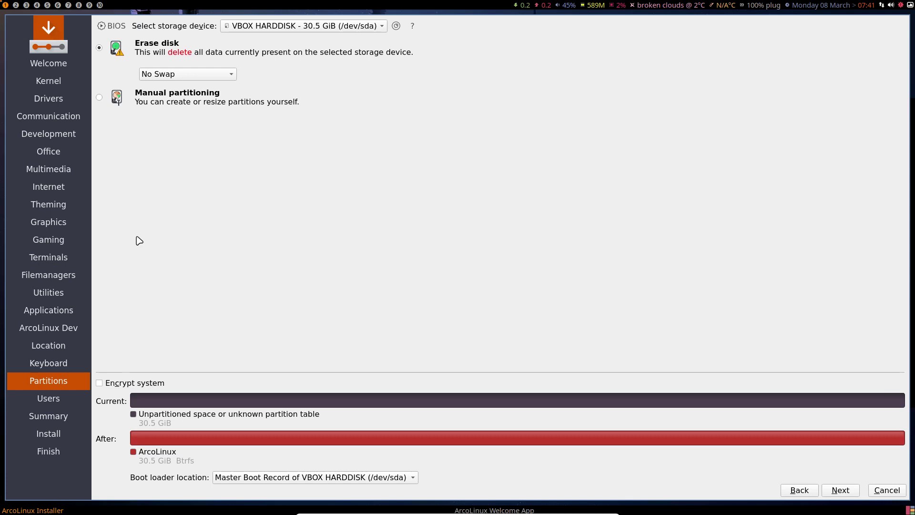
- Try Manual partitioning, then return to Erase disk and keep No Swap
{"action": "left_click", "coordinate": [99, 100]}
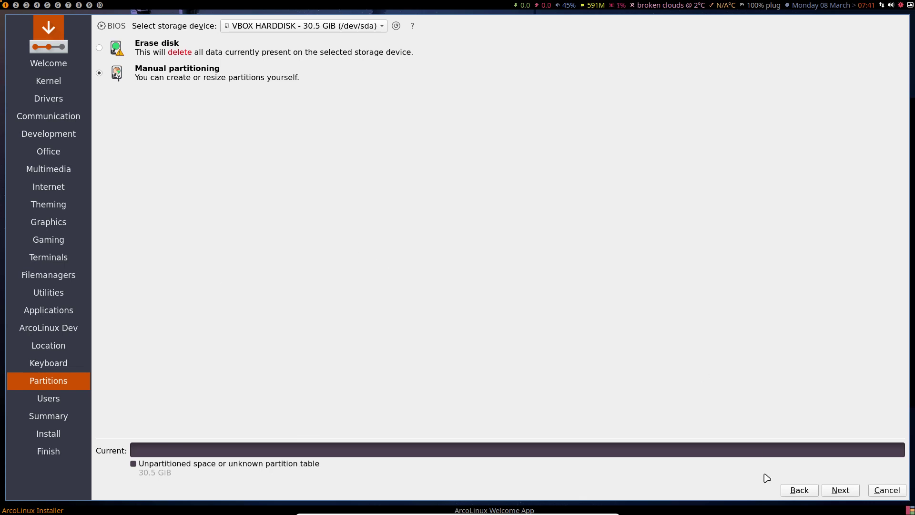
{"action": "left_click", "coordinate": [99, 48]}
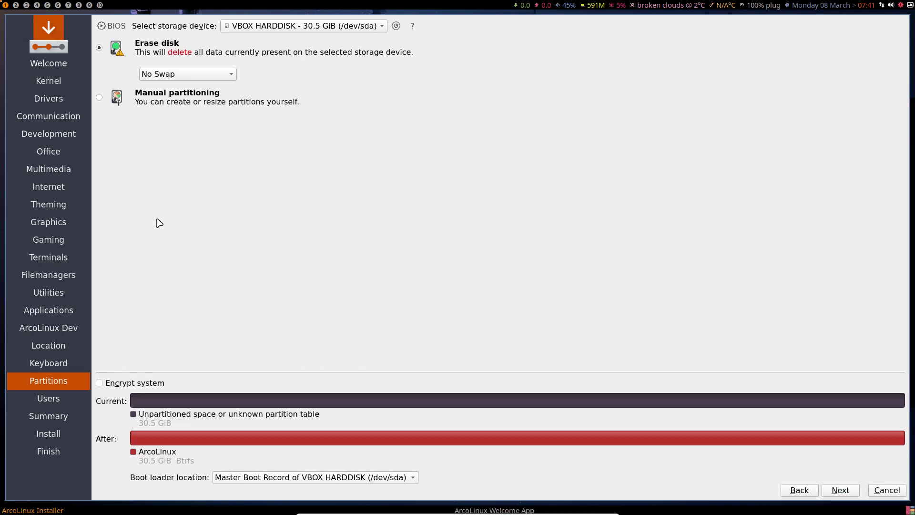
{"action": "left_click", "coordinate": [232, 73]}
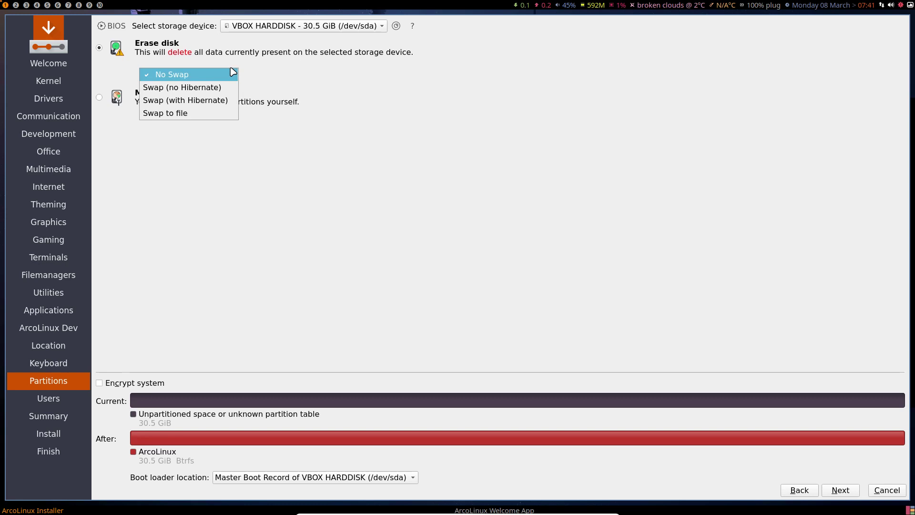
{"action": "left_click", "coordinate": [208, 193]}
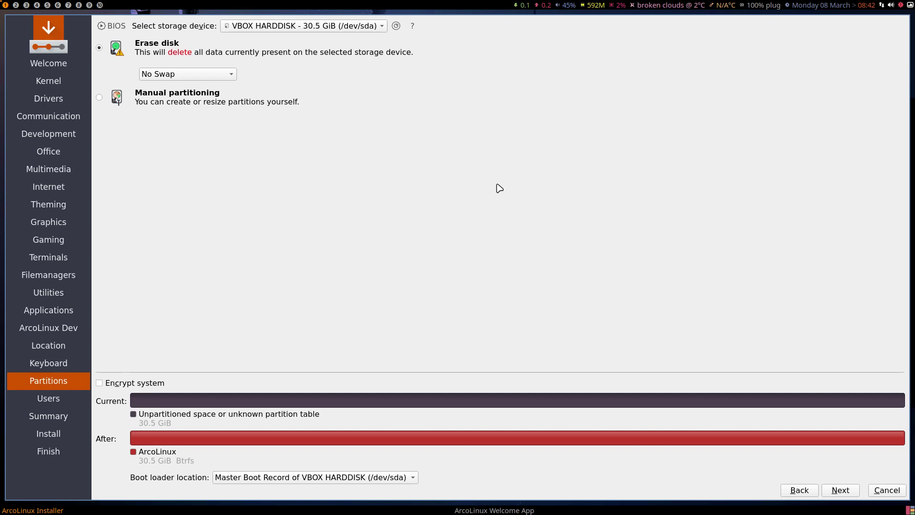
- Cancel and confirm abandoning the installer, quit the Welcome App, and open a terminal with Super+Enter
{"action": "left_click", "coordinate": [888, 491]}
{"action": "left_click", "coordinate": [173, 56]}
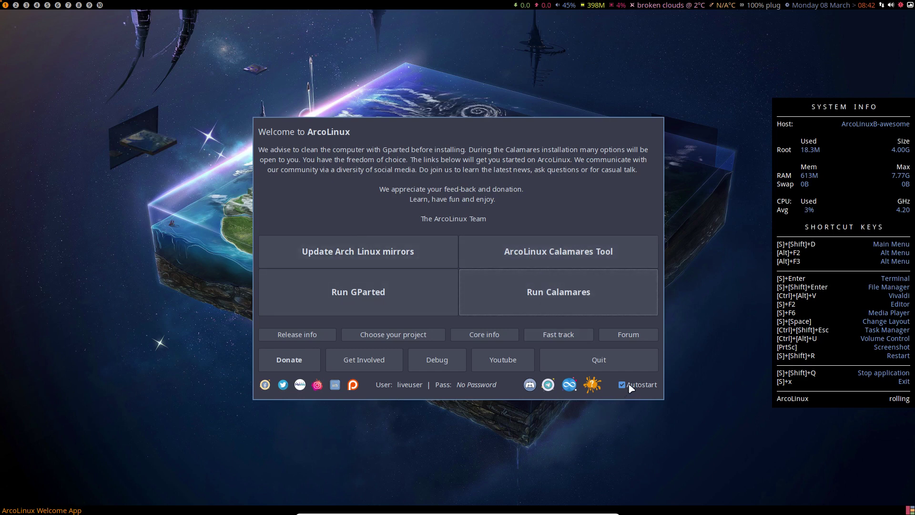
{"action": "left_click", "coordinate": [630, 365]}
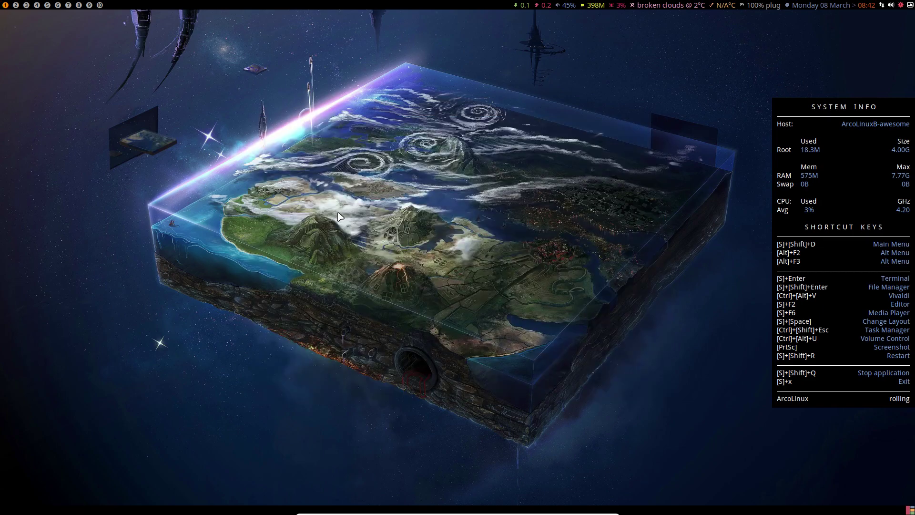
{"action": "key", "text": "super+Return"}
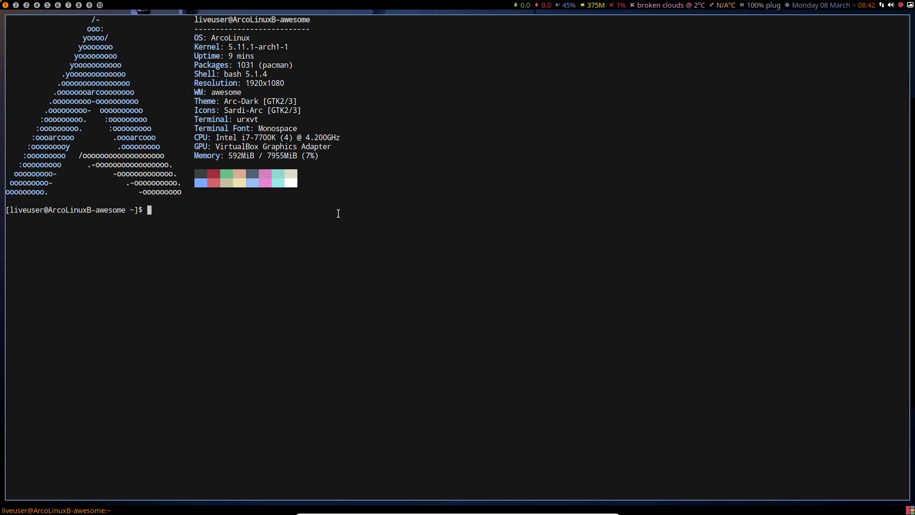
- Type sudo pacman -S arcolinux-welcome-app-git, then recall history to reach the arcolinux-calamares-tool-git install command
{"action": "type", "text": "sudo pacman -S arcolinux-welcome-app-git"}
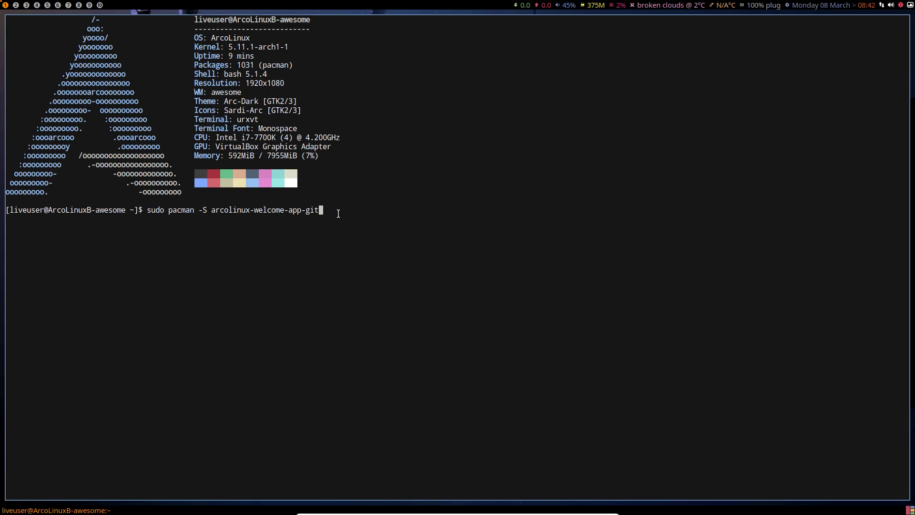
{"action": "key", "text": "Up"}
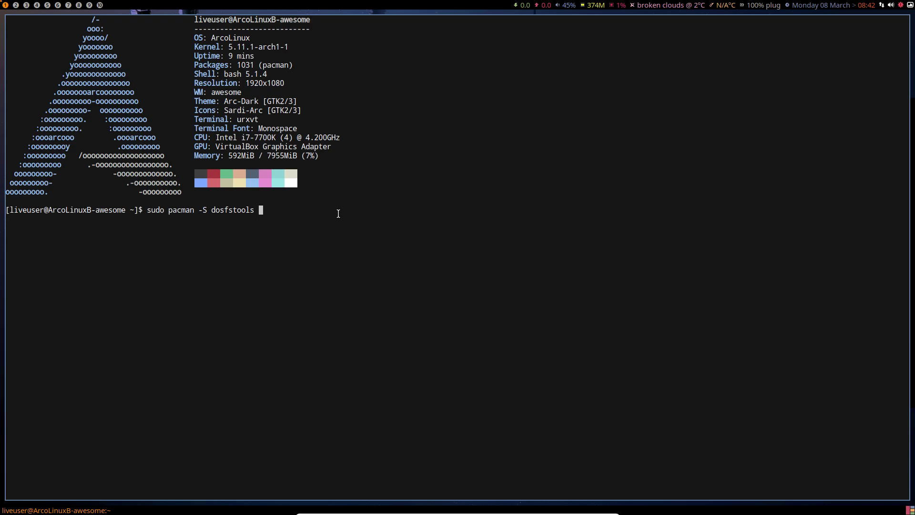
{"action": "key", "text": "Up"}
{"action": "key", "text": "Up"}
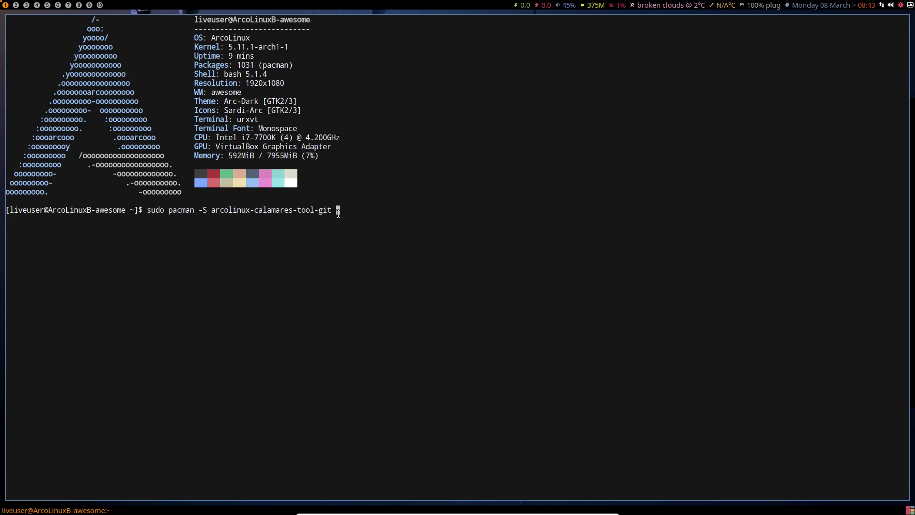
{"action": "key", "text": "ctrl+w"}
{"action": "type", "text": "y"}
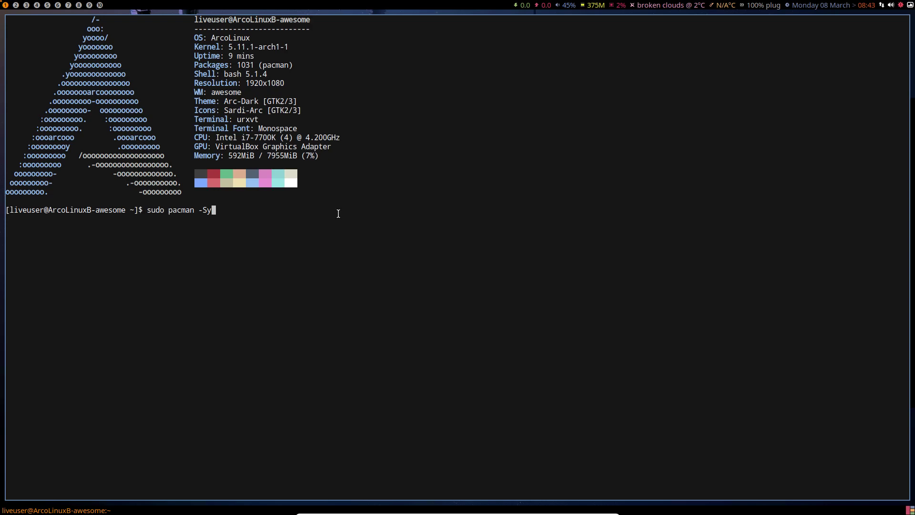
{"action": "key", "text": "Up"}
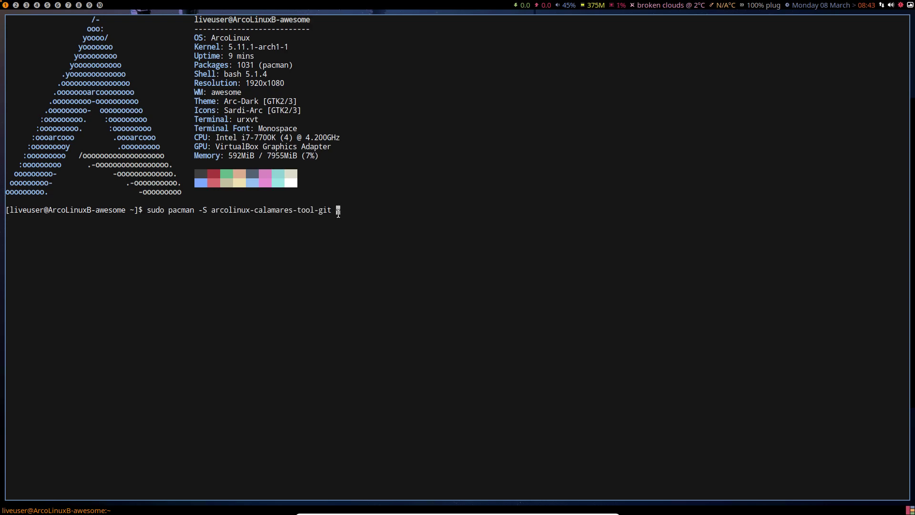